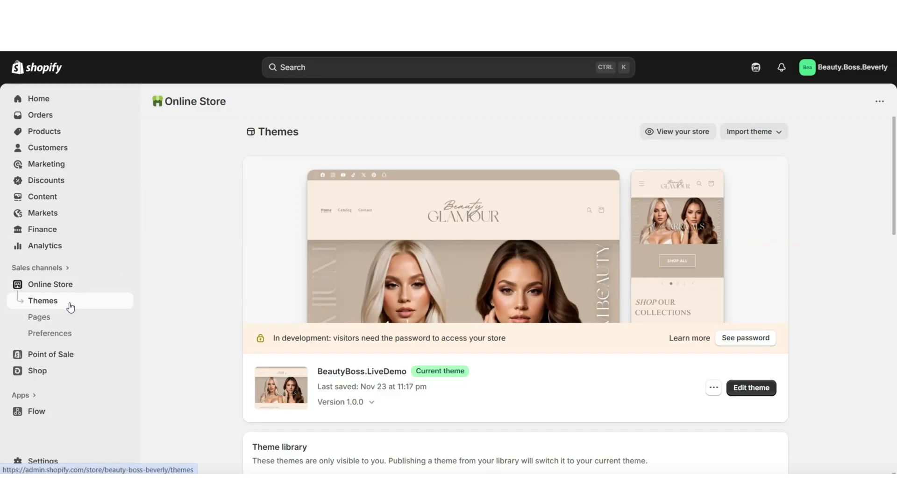
# Open the BeautyBoss.LiveDemo theme for editing and review its home page down to the collections section in fullscreen preview
pyautogui.click(751, 388)
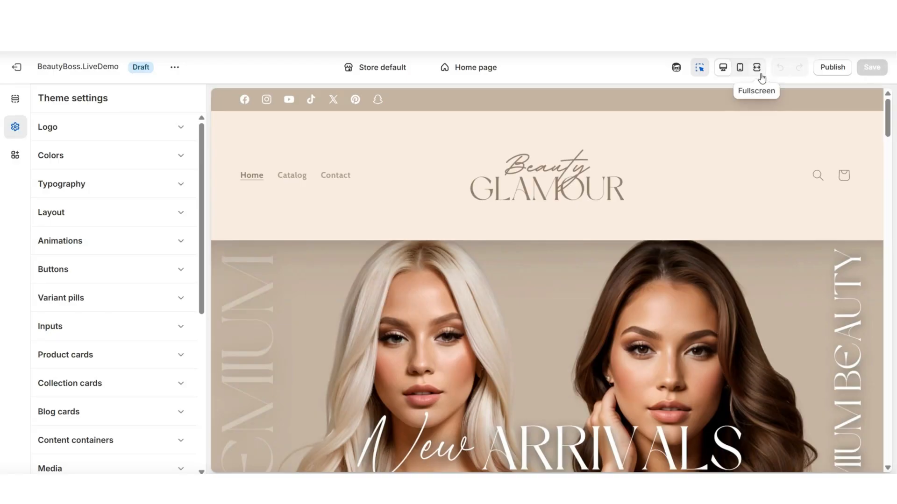
pyautogui.click(758, 69)
pyautogui.scroll(-3, 890, 124)
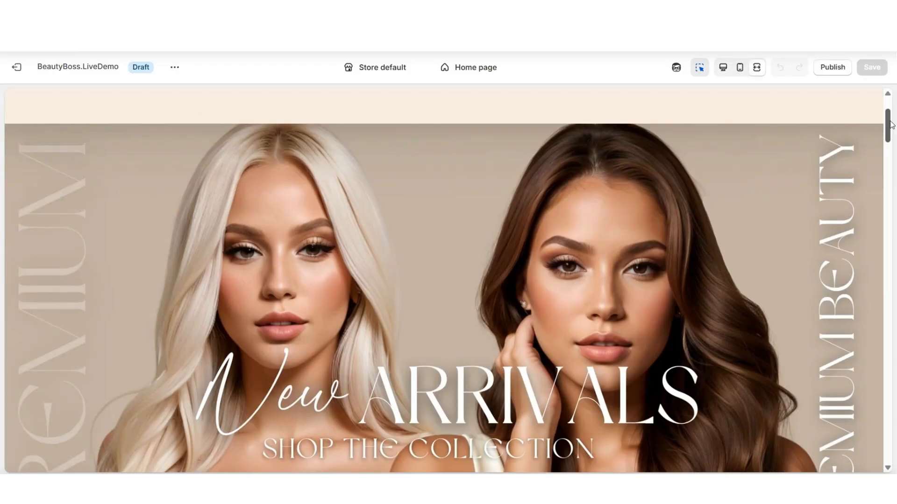
pyautogui.scroll(-5, 889, 124)
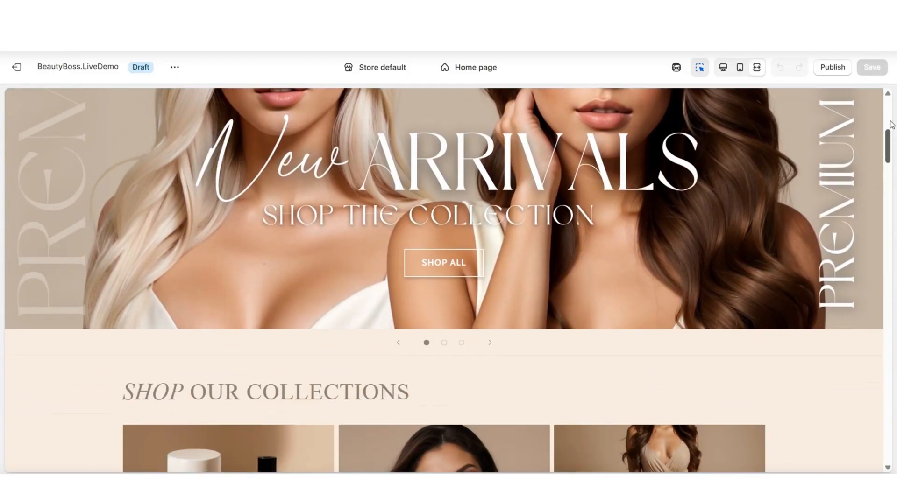
pyautogui.scroll(-4, 890, 124)
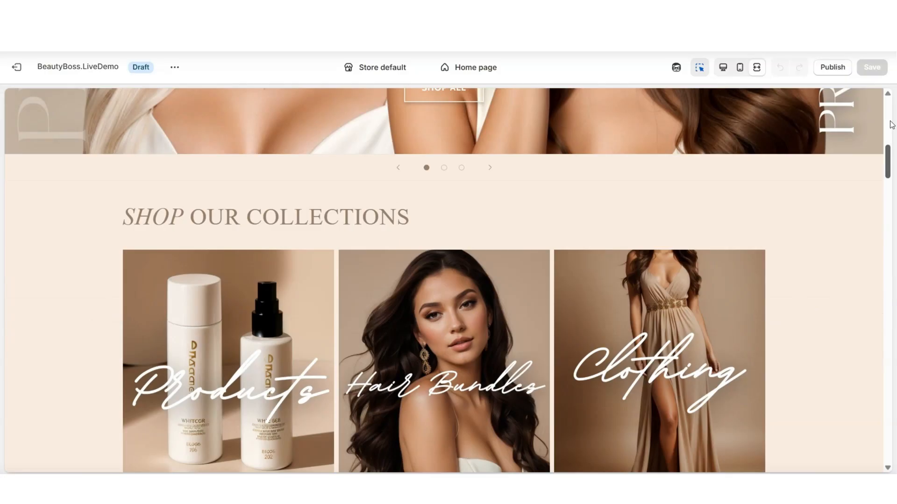
pyautogui.scroll(-4, 890, 124)
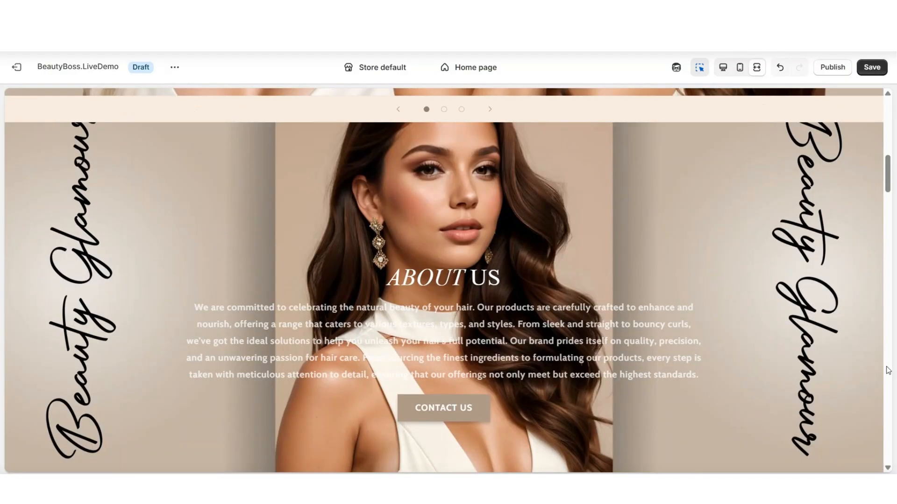
# Add a Collection list section between the slideshow and the About Us section of the home page
pyautogui.scroll(3, 889, 370)
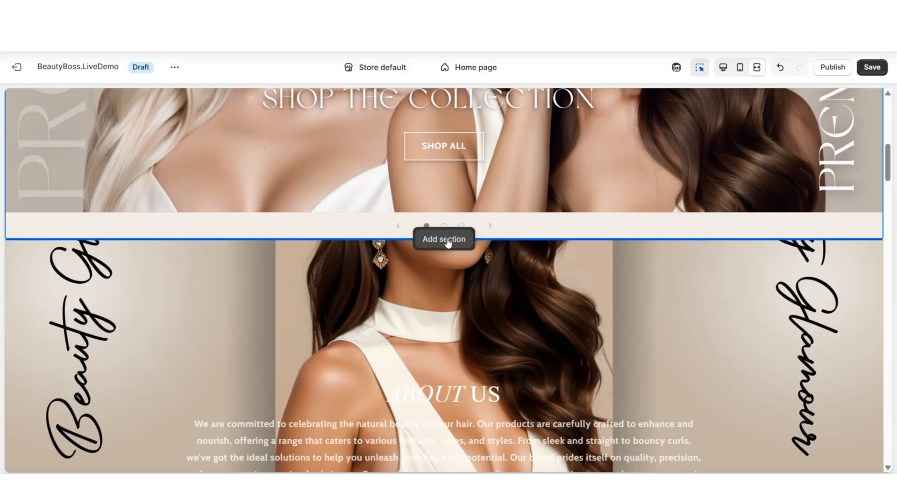
pyautogui.scroll(5, 889, 246)
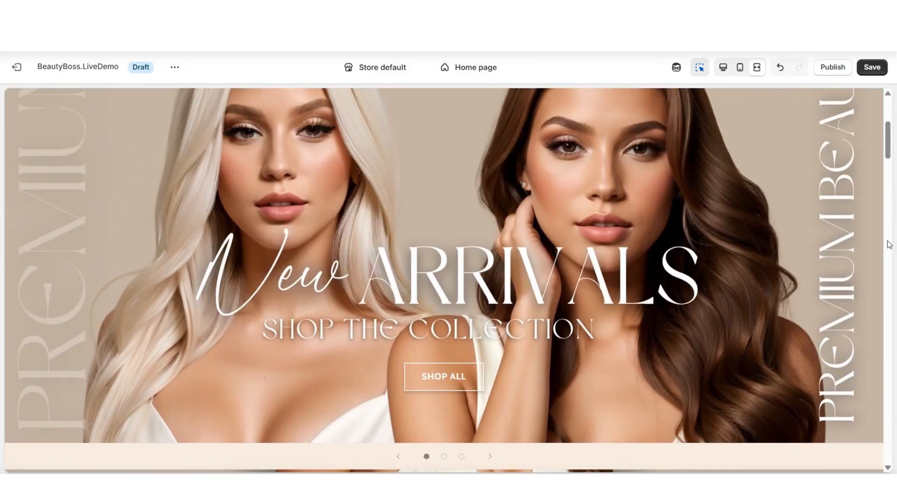
pyautogui.scroll(3, 889, 245)
pyautogui.scroll(-9, 536, 169)
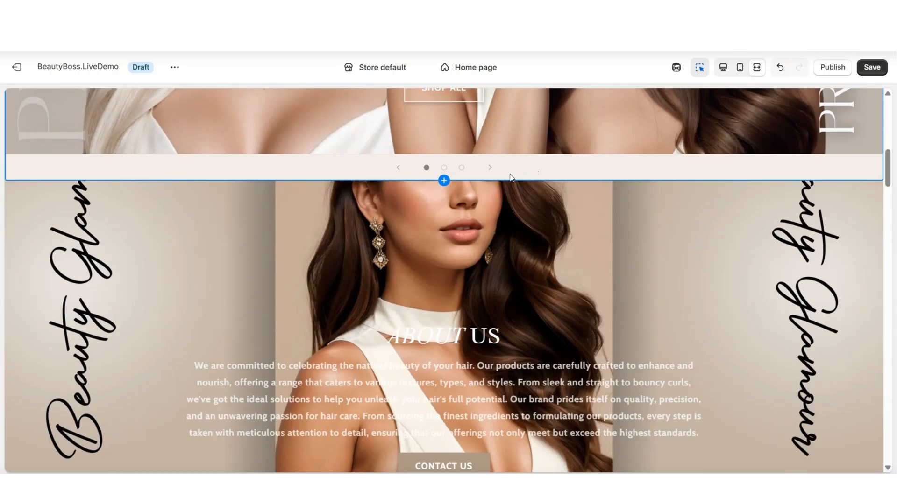
pyautogui.click(437, 184)
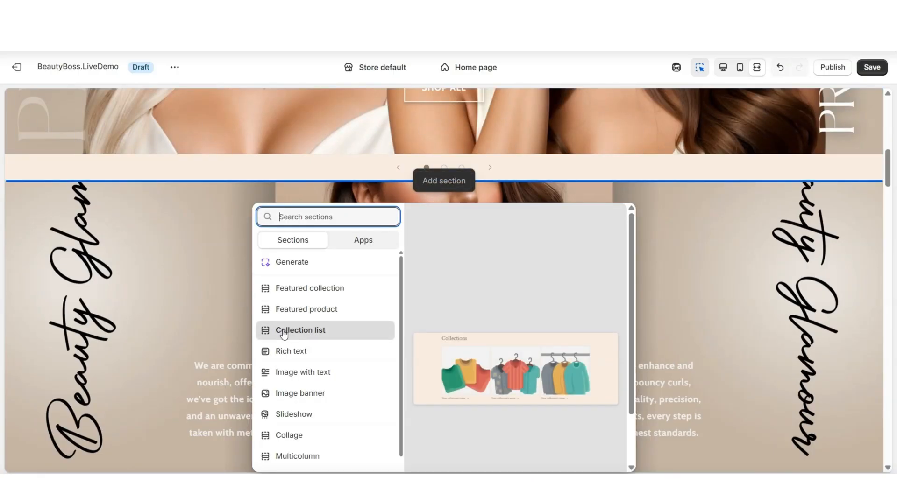
pyautogui.click(328, 337)
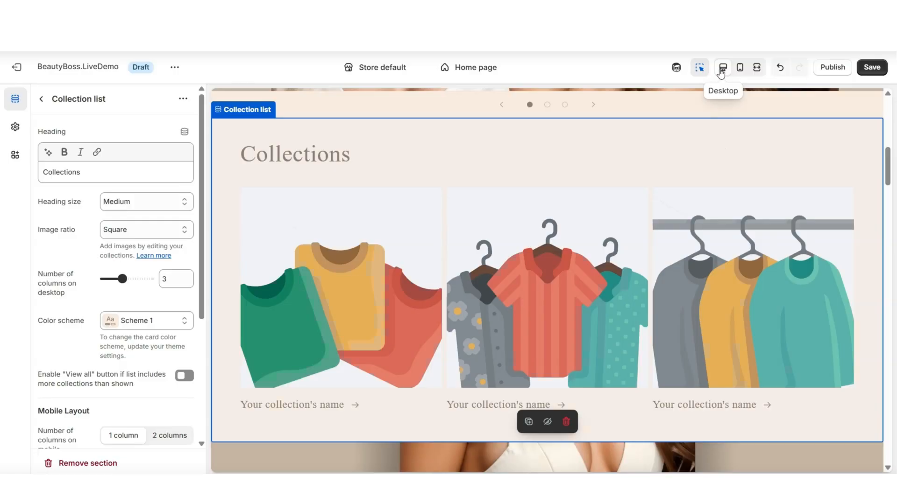
# Replace the Collection list section's heading with "SHOP OUR COLLECTIONS", with SHOP in italics, in the desktop view
pyautogui.click(186, 173)
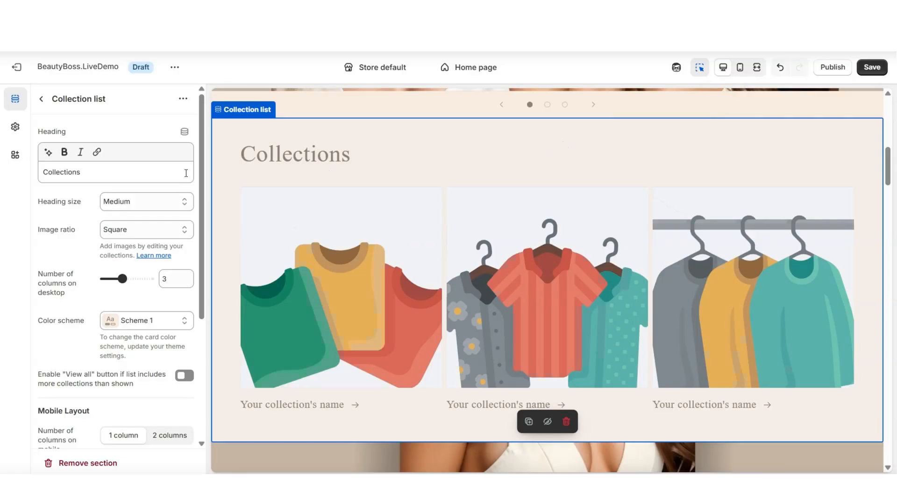
pyautogui.scroll(-1, 170, 185)
pyautogui.scroll(1, 170, 186)
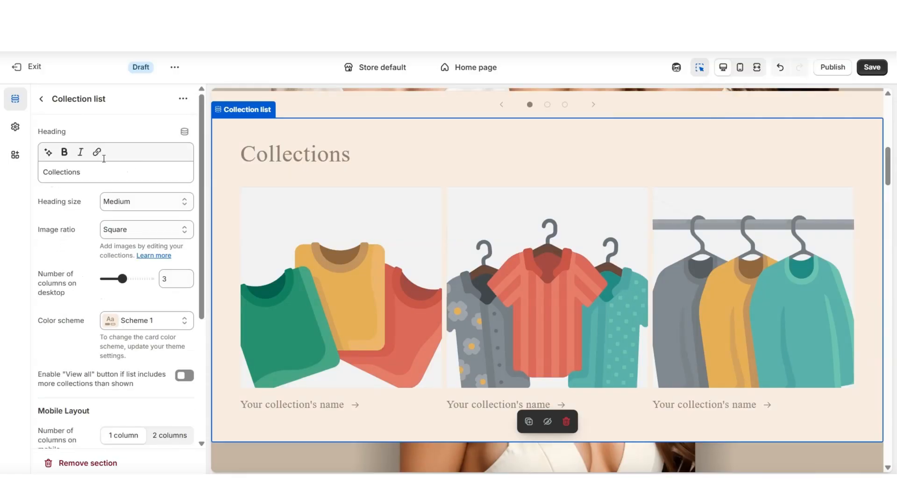
pyautogui.doubleClick(75, 172)
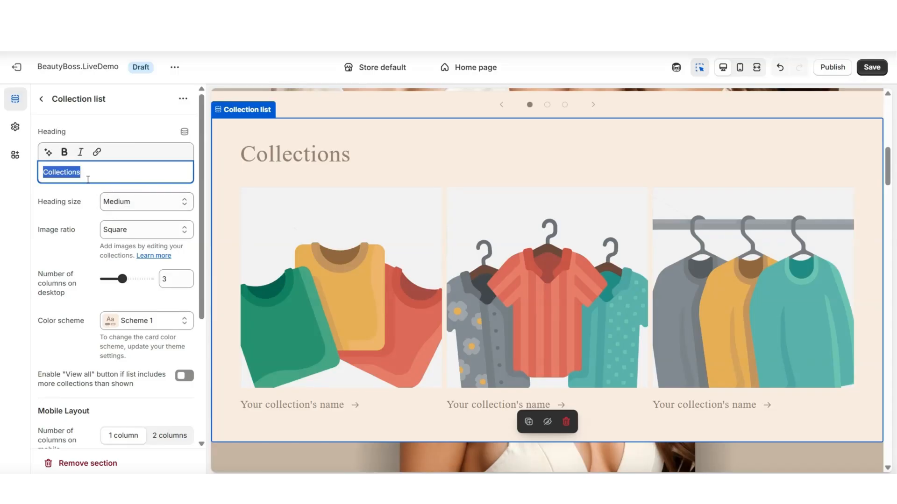
pyautogui.write('SHOP OUR COLLECTIONS')
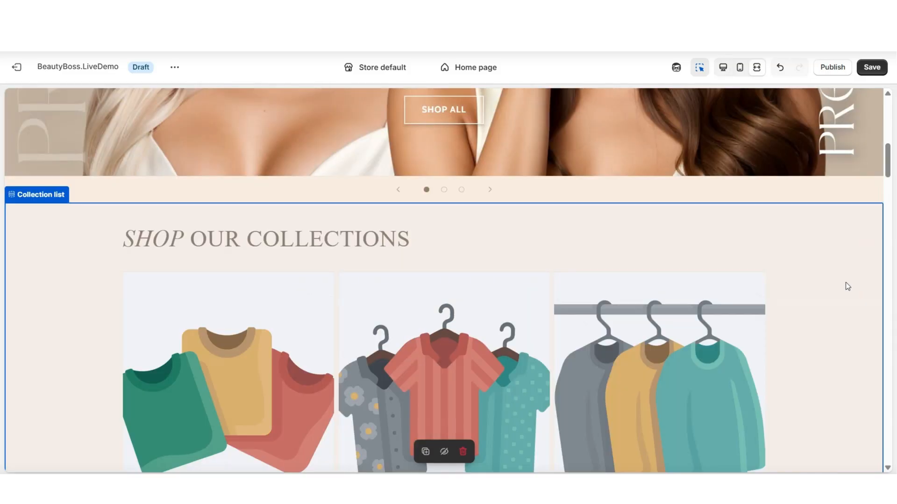
# Look over the placeholder collection blocks in the new Collection list section in fullscreen preview
pyautogui.scroll(-2, 846, 283)
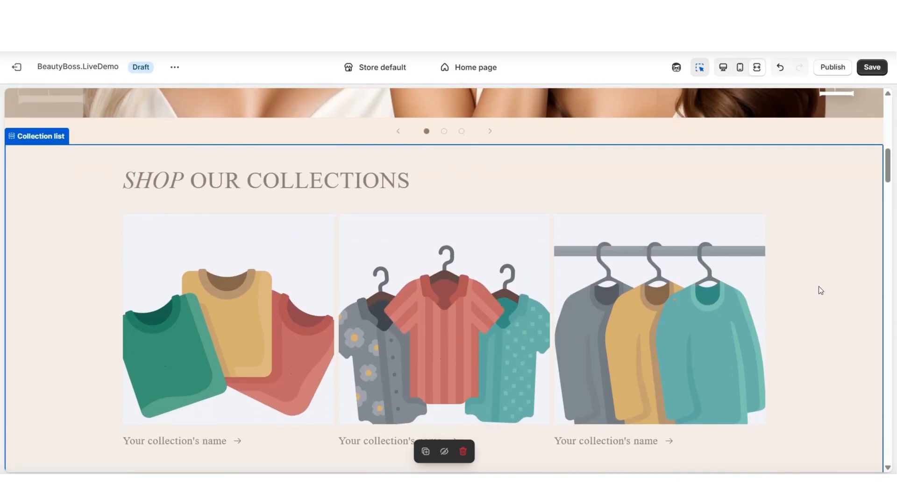
pyautogui.click(293, 332)
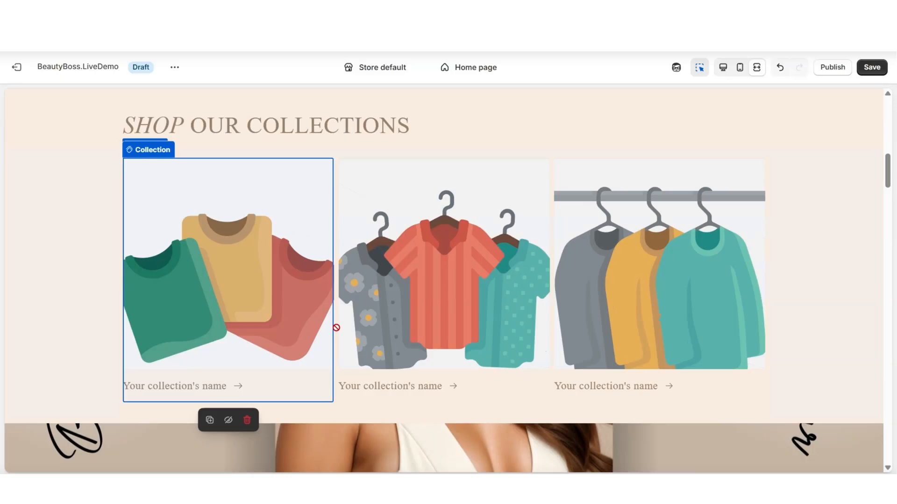
pyautogui.click(408, 333)
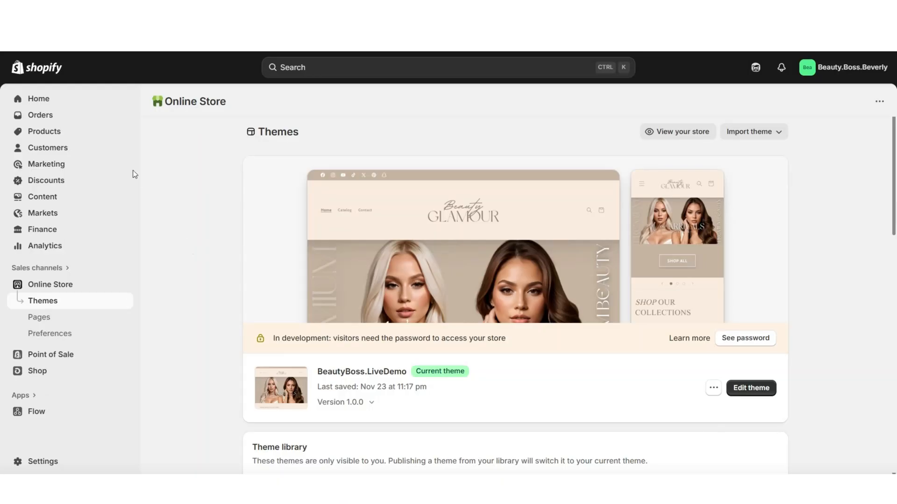
# Go to the product collections in the store admin and start a new collection
pyautogui.click(62, 132)
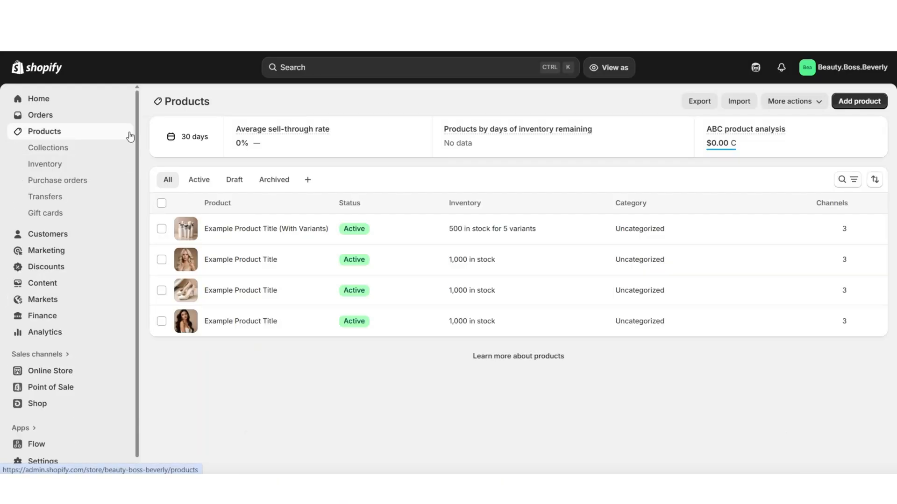
pyautogui.click(87, 155)
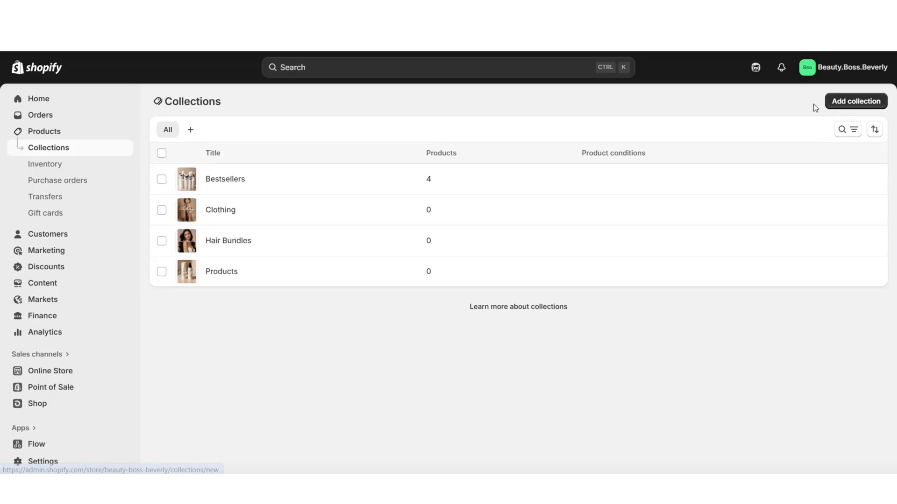
pyautogui.click(840, 102)
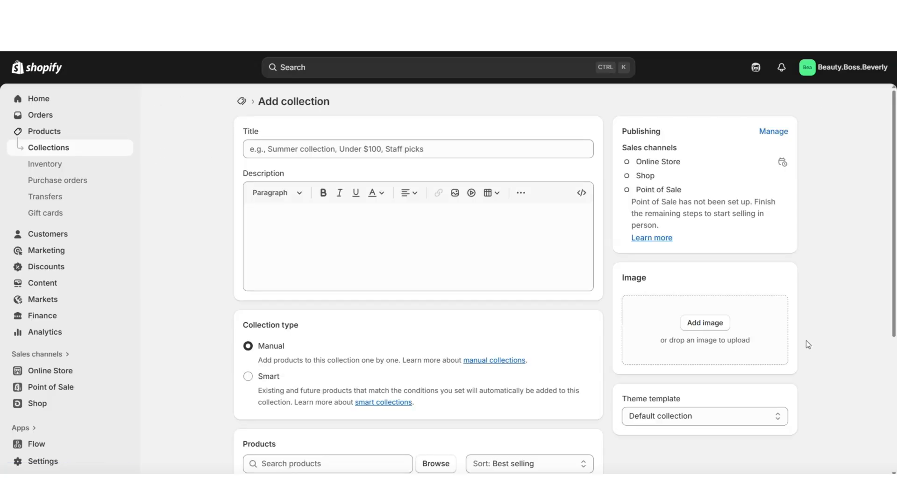
pyautogui.scroll(-3, 808, 344)
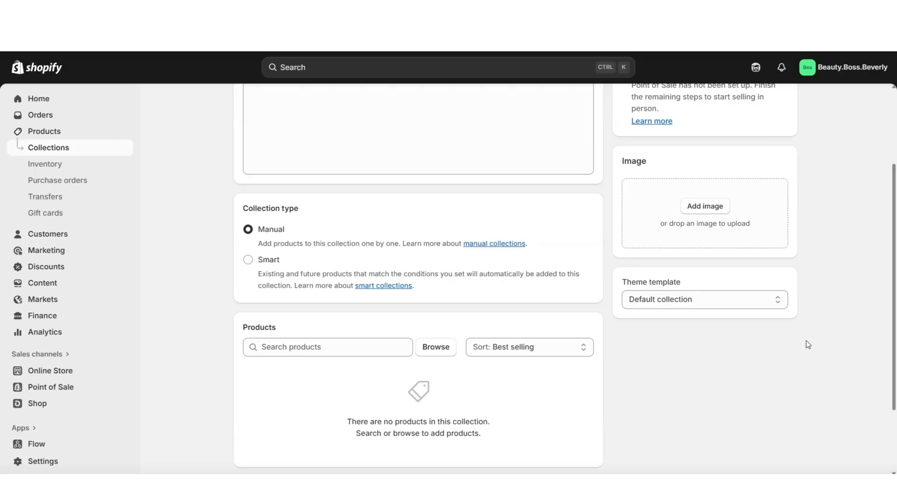
pyautogui.scroll(3, 807, 345)
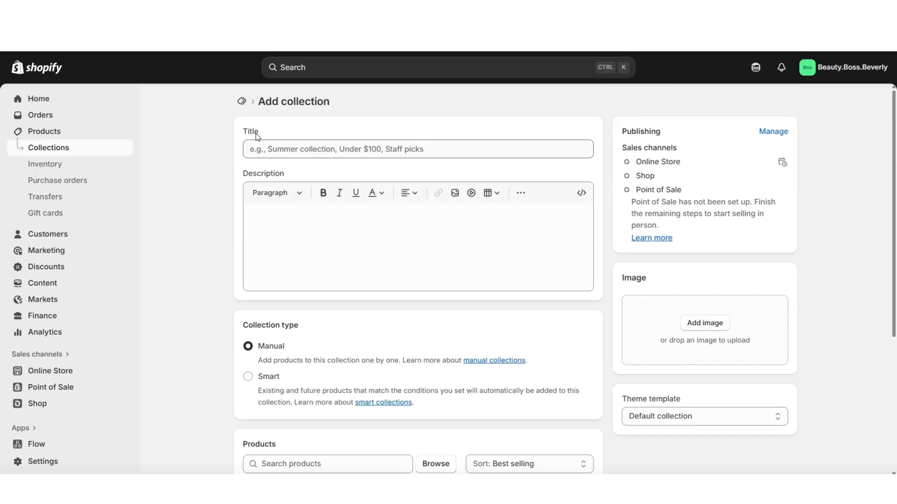
# Title the collection FOUNDATIONS and describe it as "Explore our liquid foundations, formulated for oily & combination skin."
pyautogui.click(260, 146)
pyautogui.write('FOUNDATIONS')
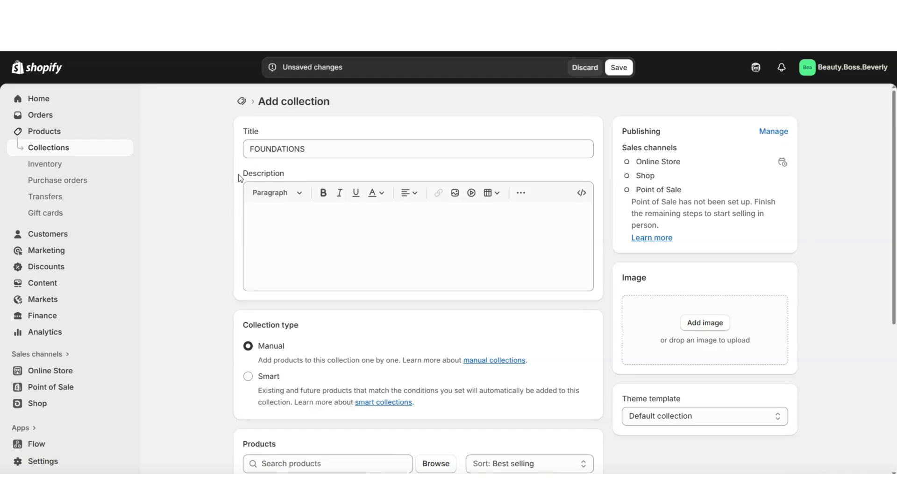
pyautogui.click(272, 226)
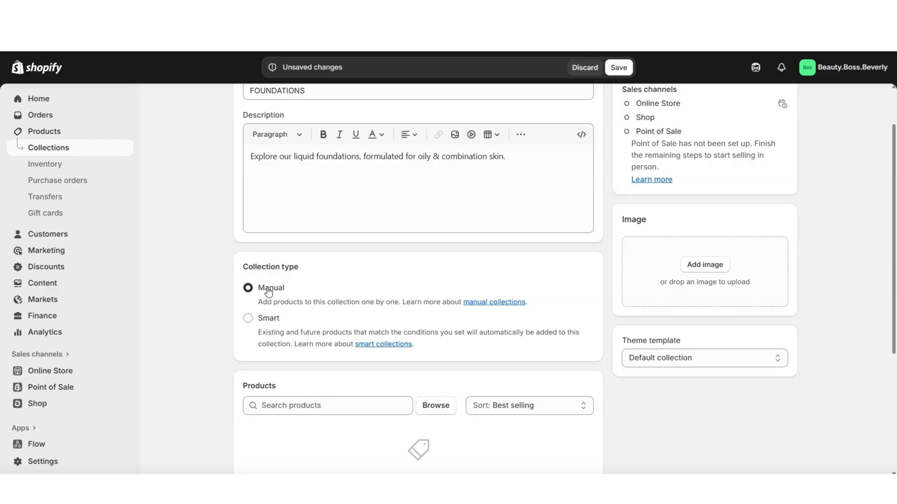
# Try to add the first two listed example products to the manual collection
pyautogui.scroll(-2, 234, 322)
pyautogui.scroll(2, 226, 337)
pyautogui.scroll(-1, 237, 261)
pyautogui.scroll(-1, 355, 267)
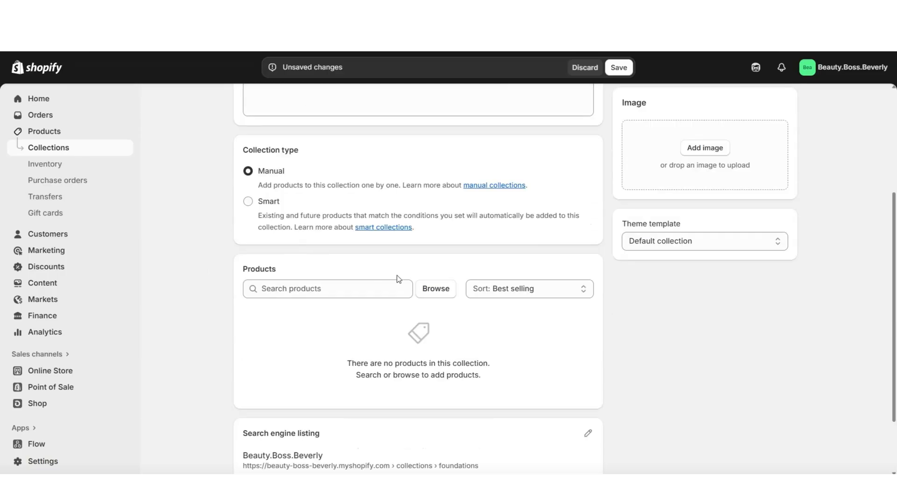
pyautogui.click(435, 292)
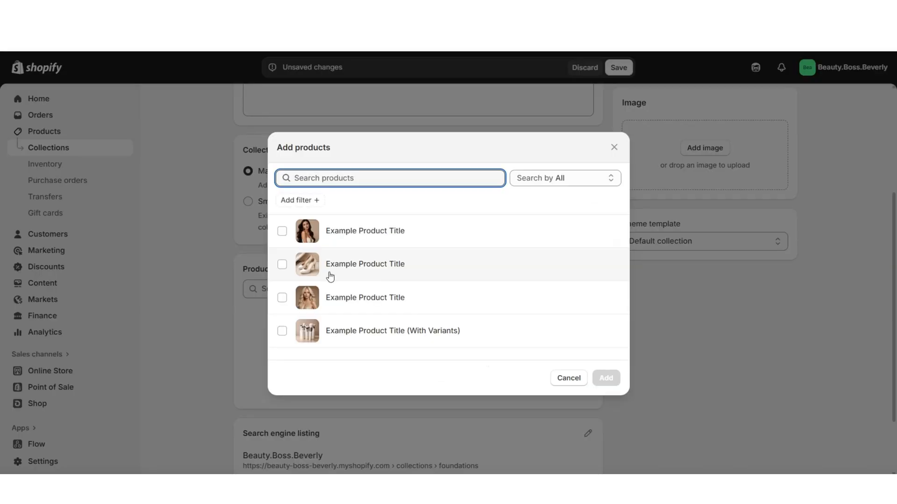
pyautogui.click(283, 265)
pyautogui.click(282, 230)
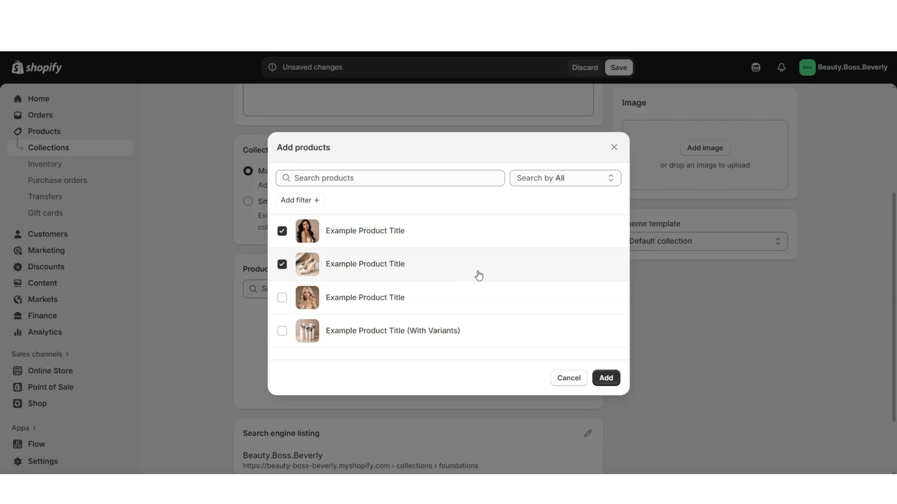
pyautogui.click(606, 378)
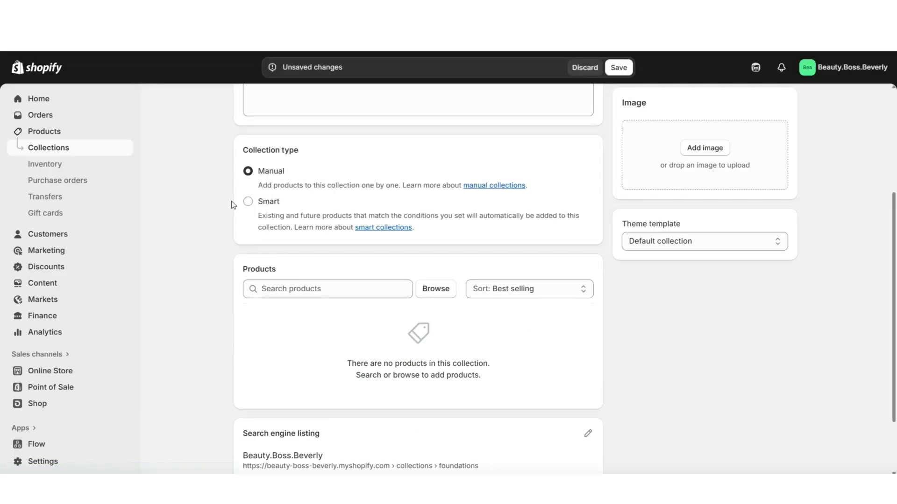
# Make the collection Smart with the condition that the product title contains Foundation
pyautogui.click(248, 202)
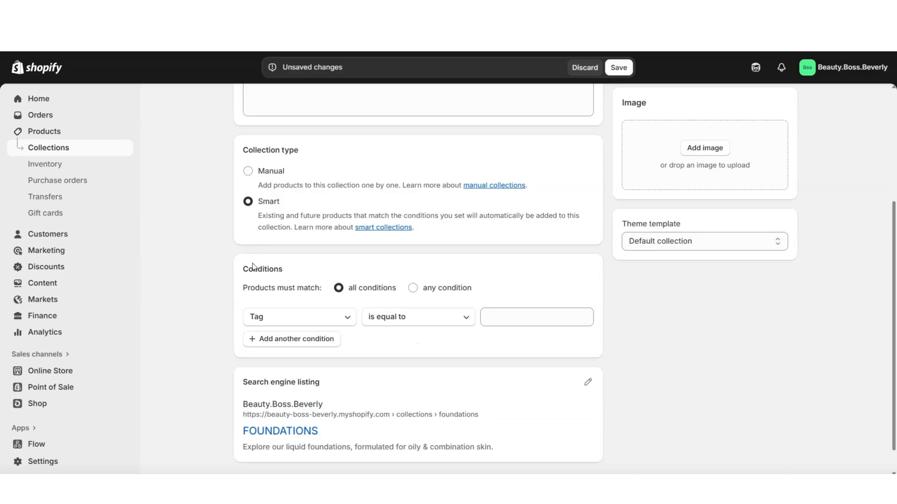
pyautogui.click(287, 322)
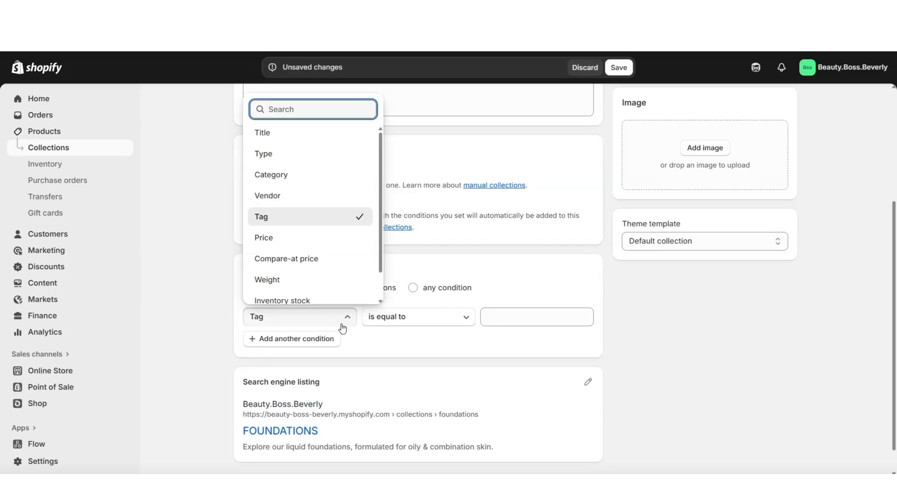
pyautogui.click(272, 138)
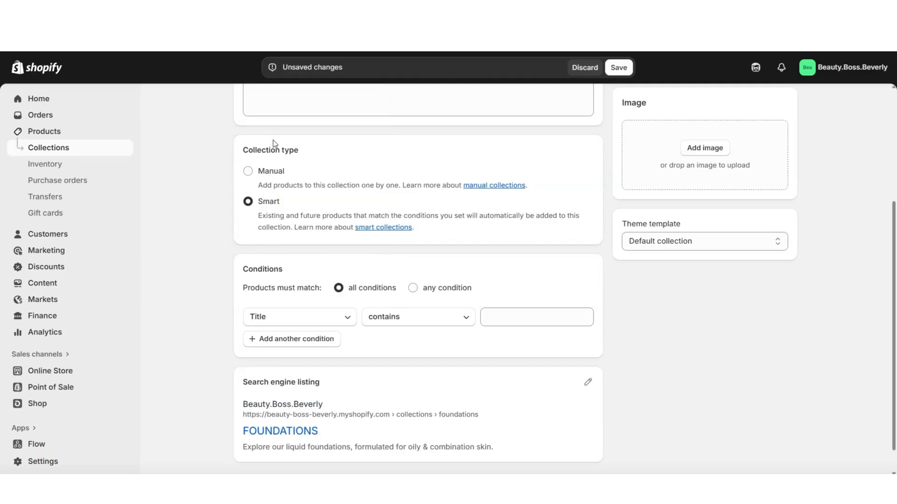
pyautogui.click(488, 321)
pyautogui.write('Foundation')
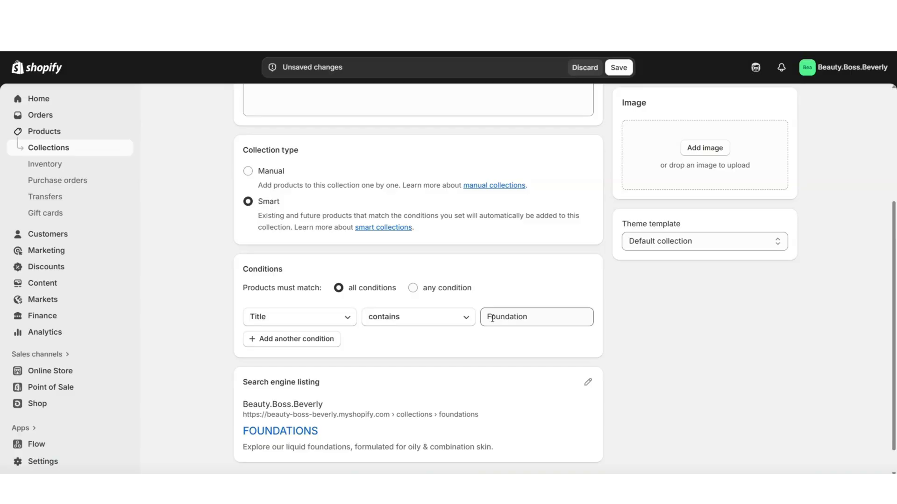
# Switch the FOUNDATIONS collection type back to Manual
pyautogui.scroll(1, 492, 319)
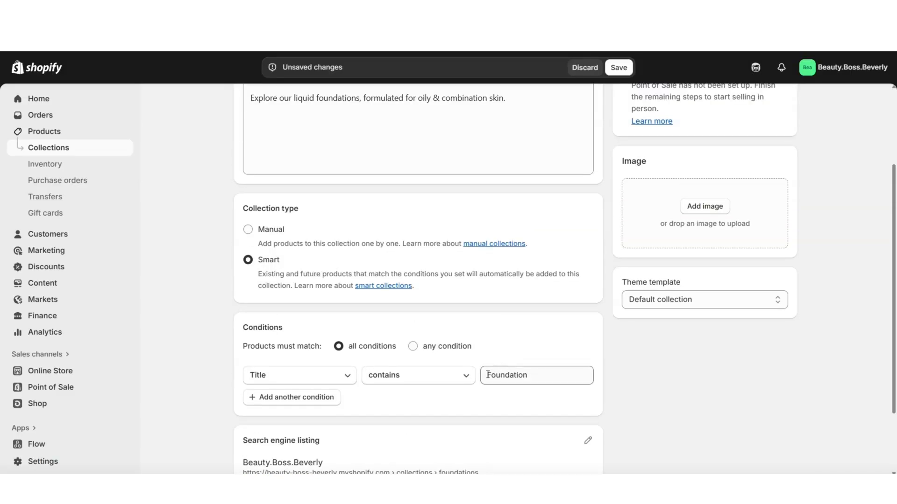
pyautogui.scroll(2, 466, 352)
pyautogui.scroll(-2, 261, 206)
pyautogui.click(247, 230)
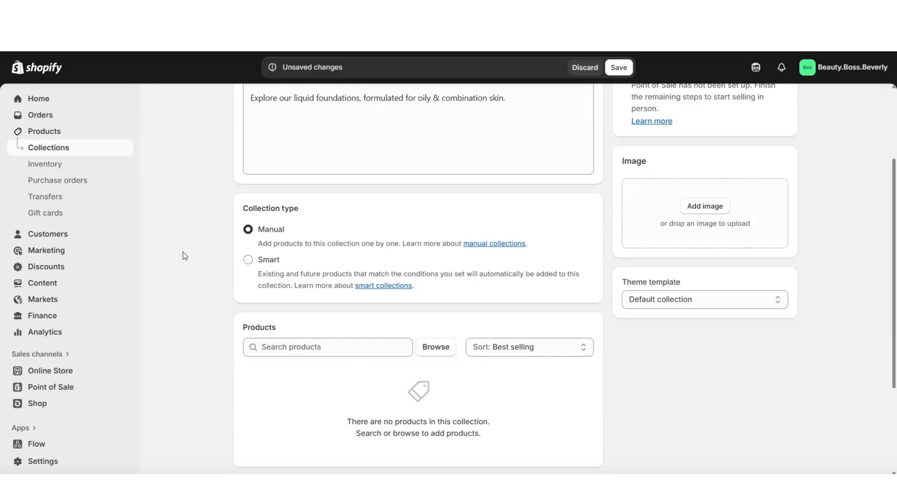
# Browse the store's products for the collection and select Example Product Title (With Variants)
pyautogui.scroll(-1, 191, 256)
pyautogui.click(281, 289)
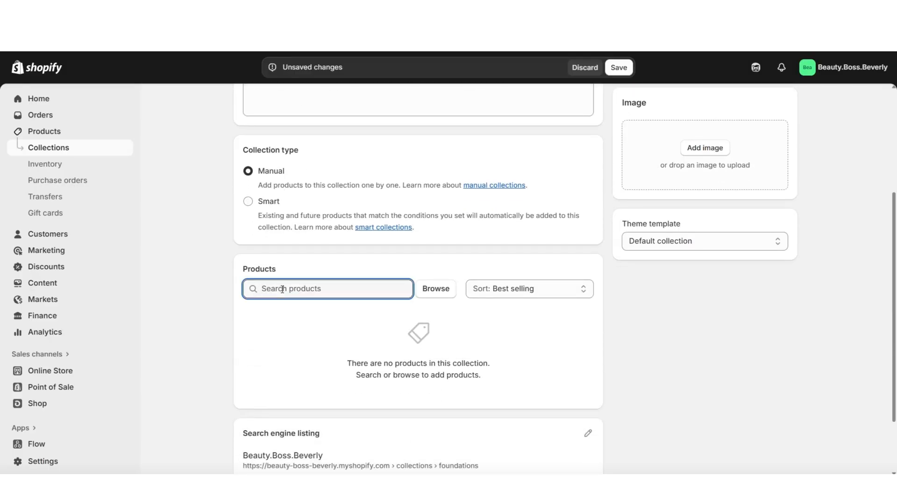
pyautogui.click(430, 292)
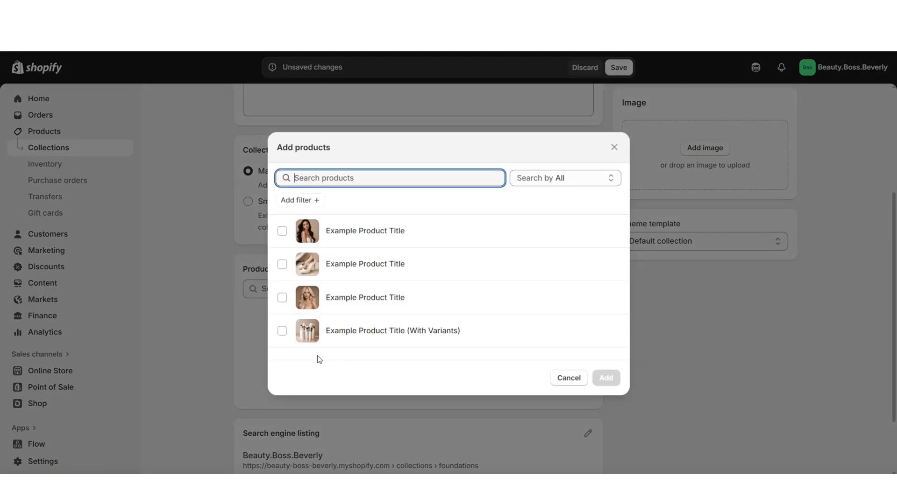
pyautogui.click(283, 333)
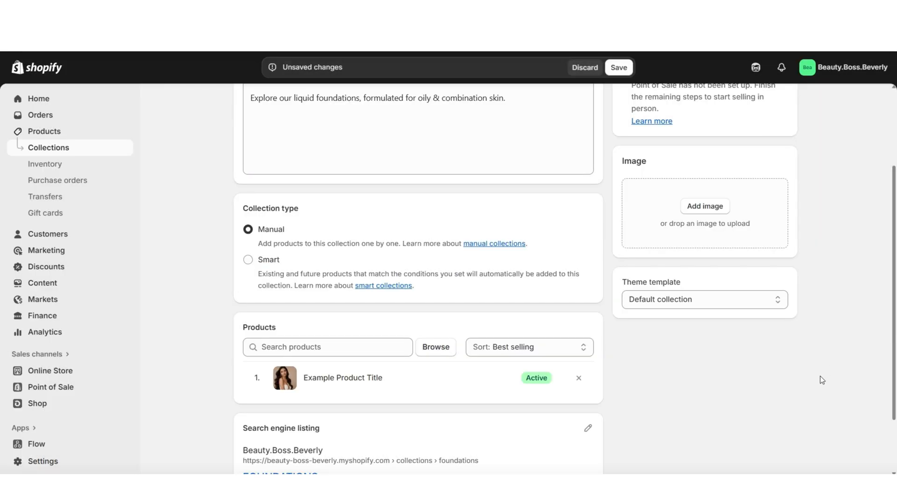
# Save the FOUNDATIONS collection and open the current BeautyBoss.LiveDemo theme for editing
pyautogui.scroll(3, 820, 377)
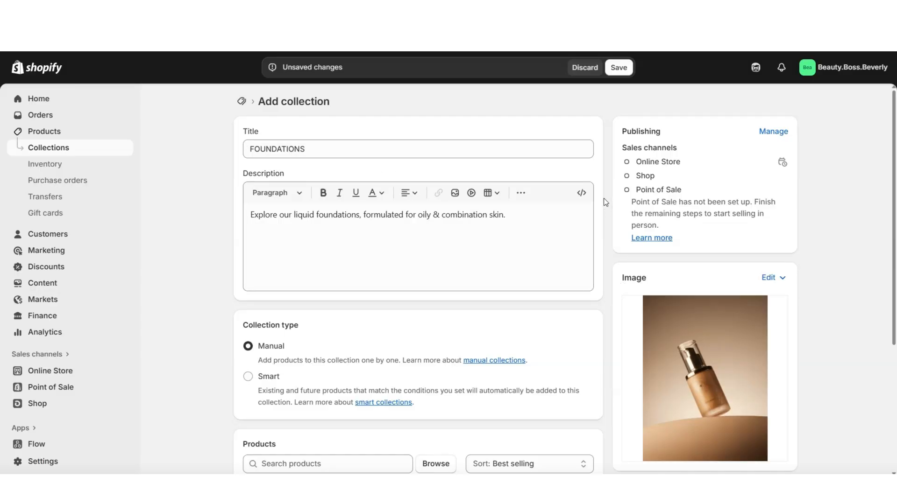
pyautogui.click(617, 68)
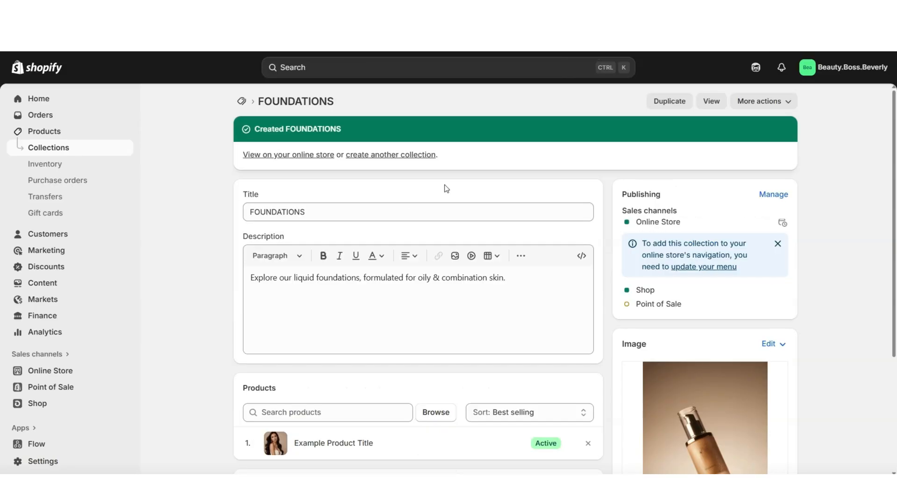
pyautogui.click(68, 371)
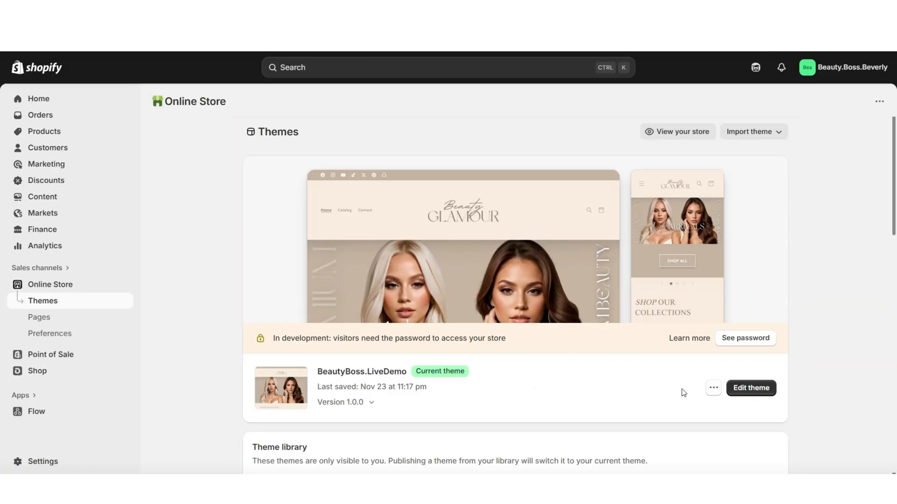
pyautogui.click(738, 394)
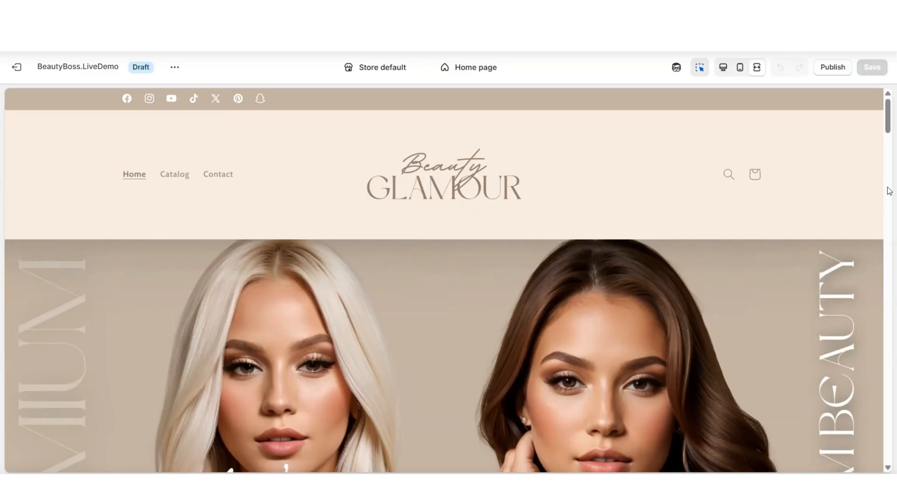
# Assign the FOUNDATIONS collection to the first block of the home page's SHOP OUR COLLECTIONS collection list
pyautogui.scroll(-3, 889, 190)
pyautogui.scroll(-8, 889, 190)
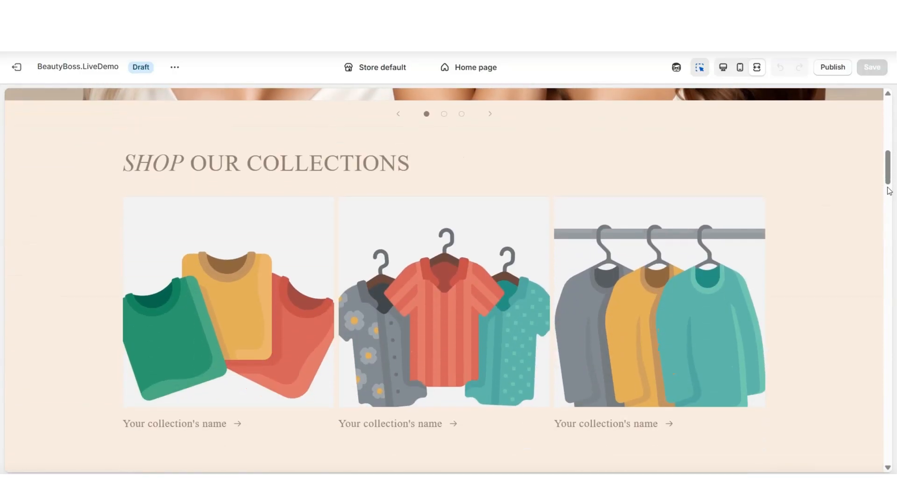
pyautogui.click(217, 172)
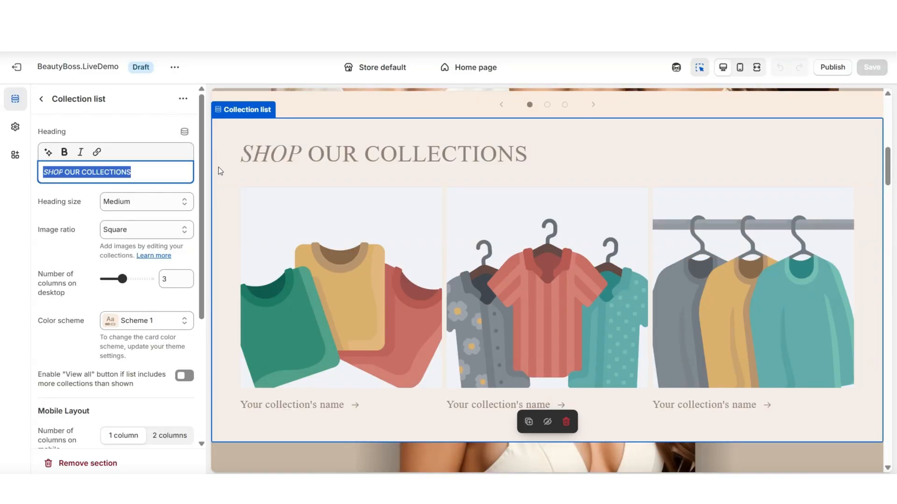
pyautogui.click(277, 218)
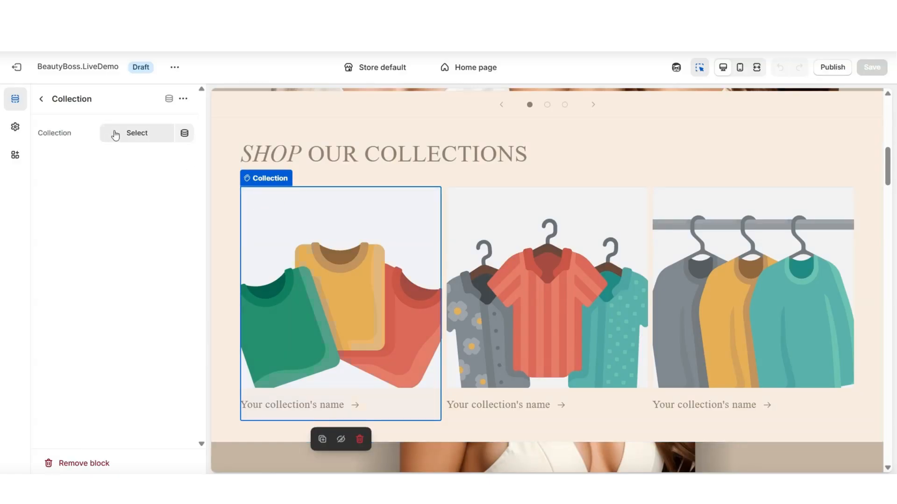
pyautogui.click(125, 135)
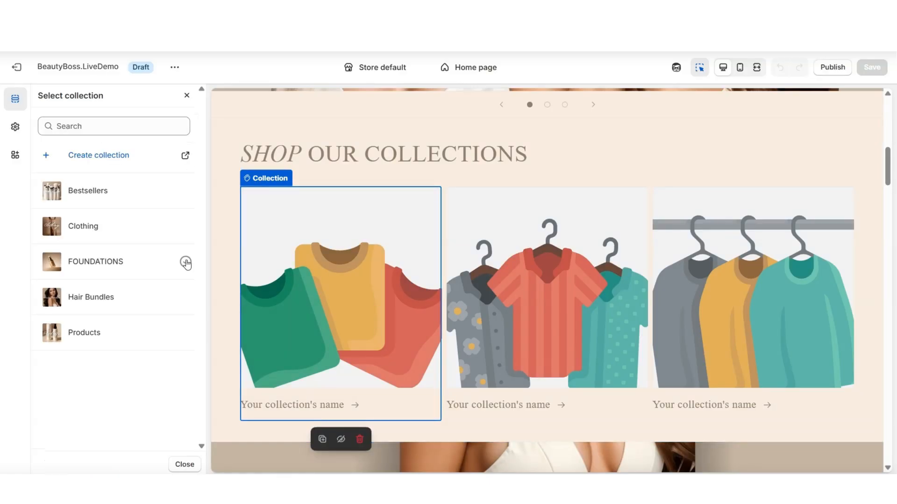
pyautogui.click(185, 261)
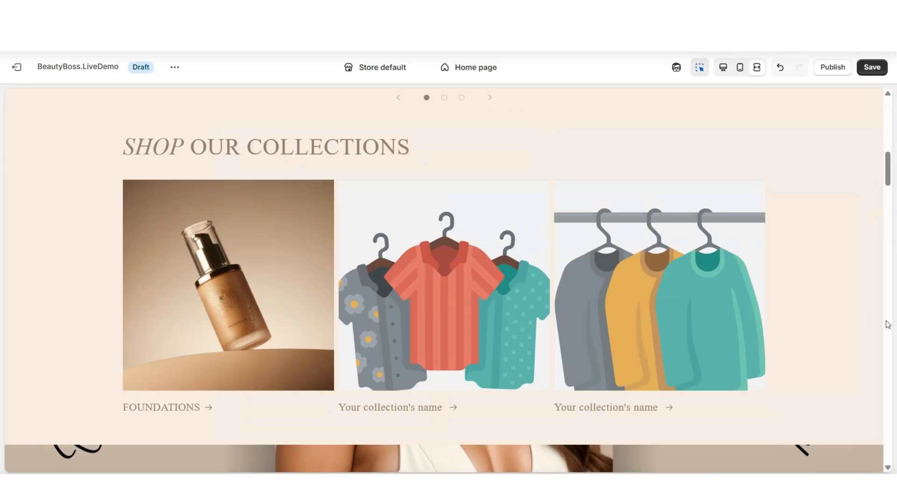
# Examine the FOUNDATIONS card on the home page and preview the collection page it links to
pyautogui.scroll(4, 888, 324)
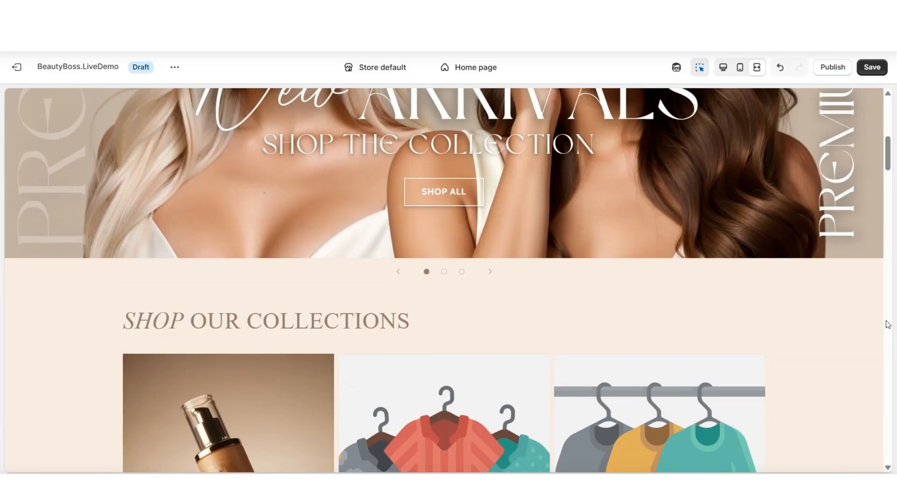
pyautogui.scroll(-3, 887, 322)
pyautogui.scroll(-1, 220, 279)
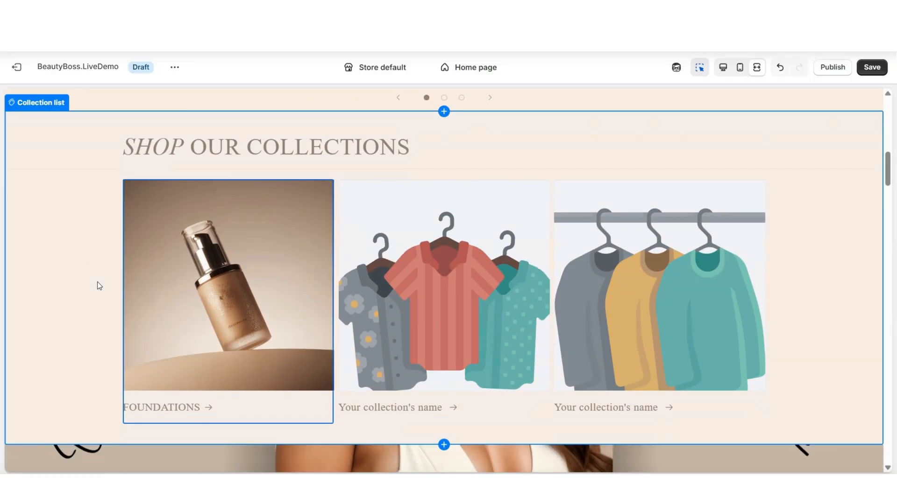
pyautogui.click(163, 297)
pyautogui.click(163, 297)
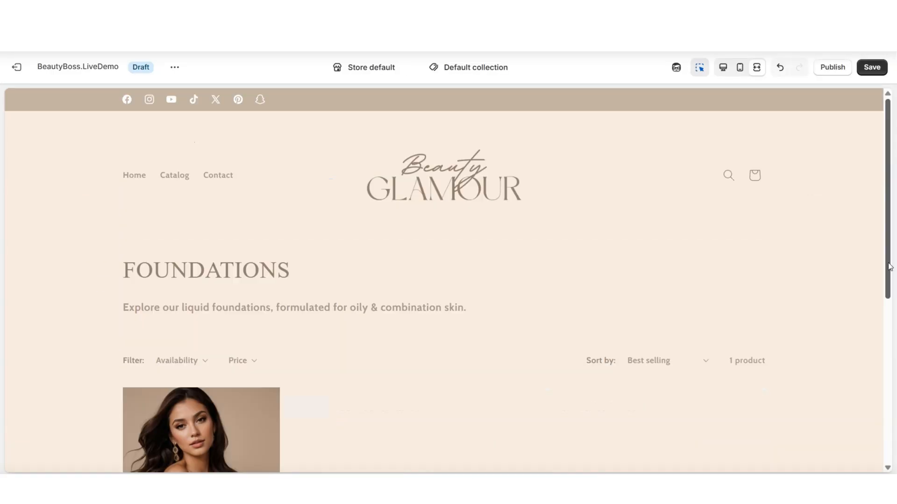
pyautogui.scroll(-2, 889, 267)
pyautogui.scroll(-5, 888, 267)
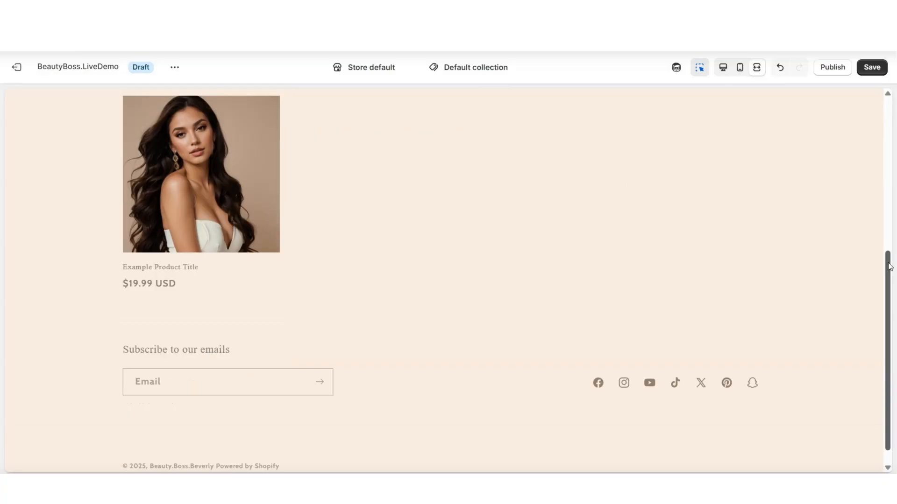
pyautogui.scroll(7, 889, 267)
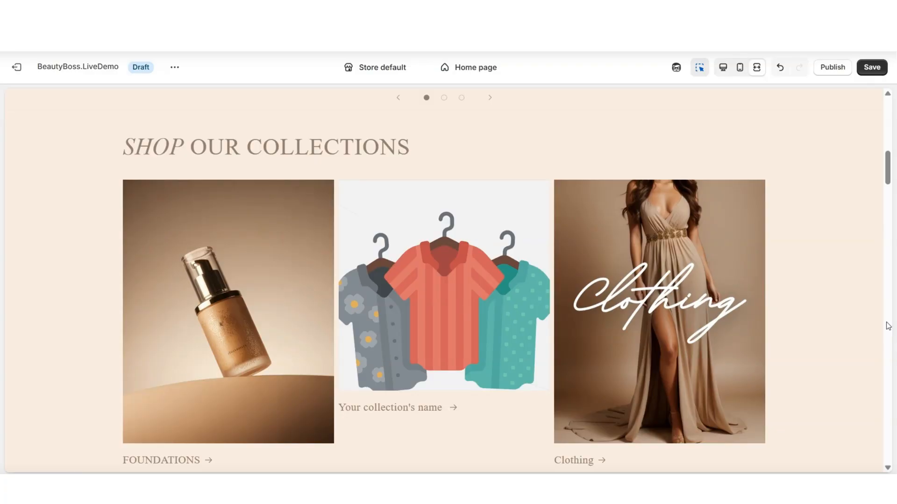
# Review the collection cards in the SHOP OUR COLLECTIONS section and the home page sections below it
pyautogui.scroll(-1, 795, 299)
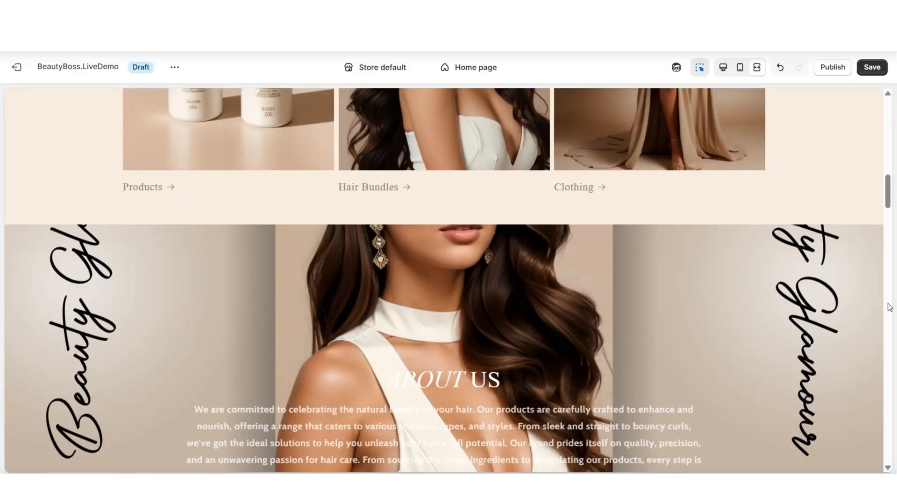
pyautogui.scroll(5, 889, 307)
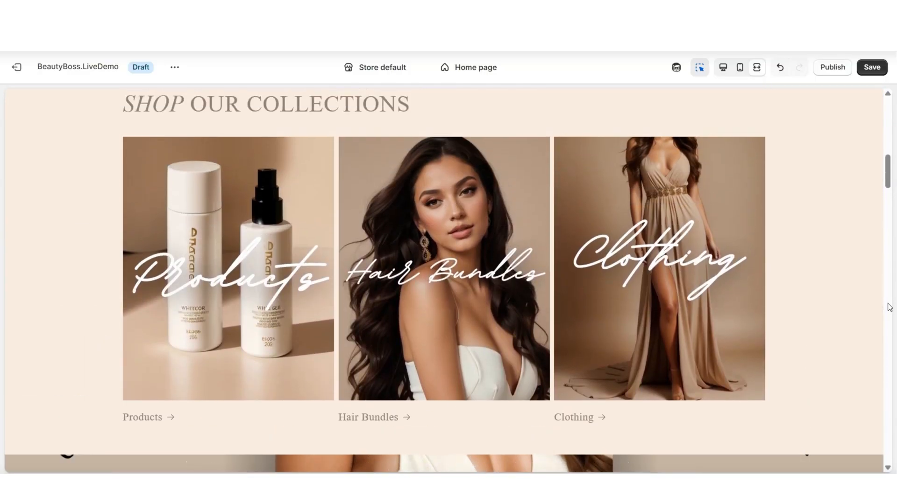
pyautogui.scroll(1, 889, 307)
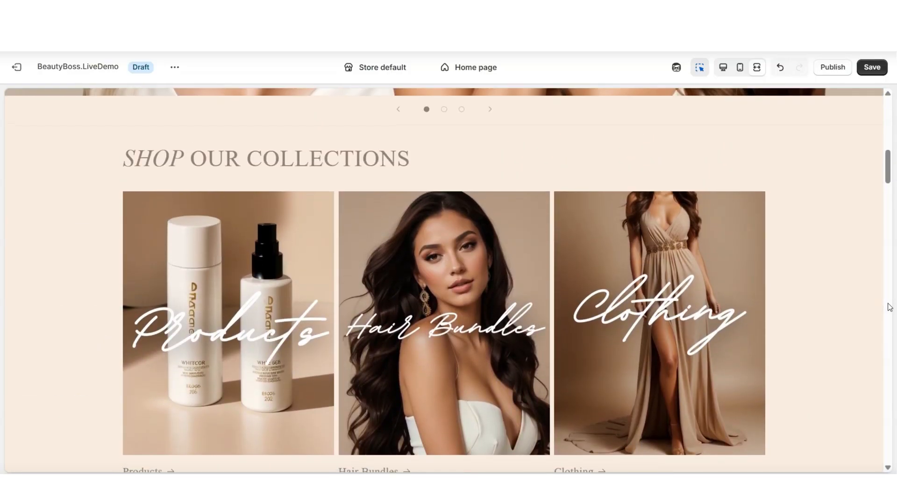
pyautogui.scroll(-1, 890, 308)
pyautogui.click(226, 238)
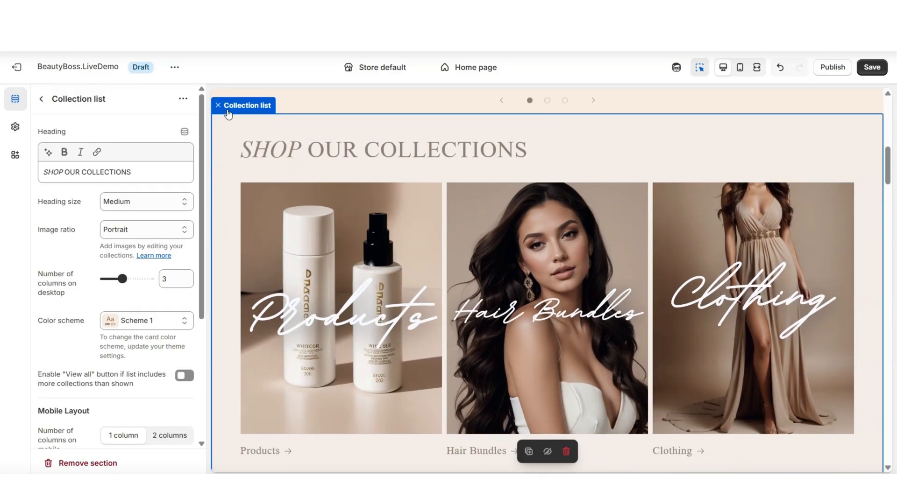
pyautogui.scroll(-1, 891, 275)
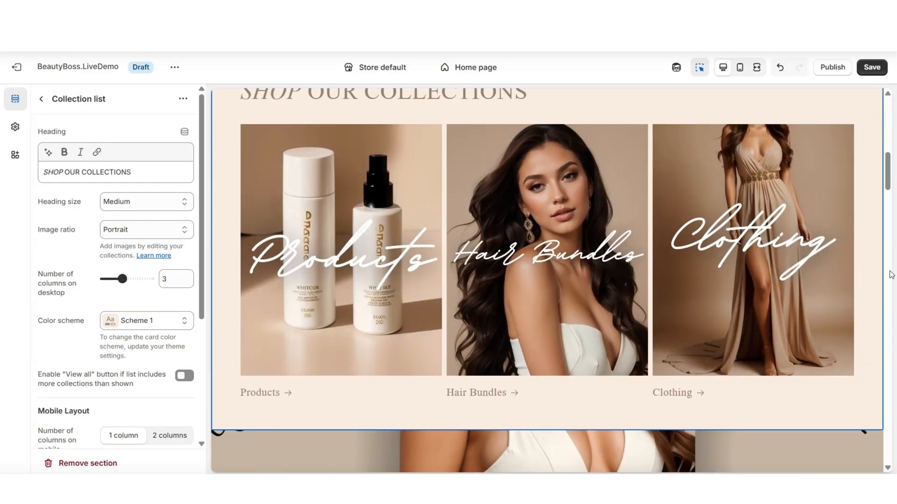
pyautogui.scroll(-10, 891, 275)
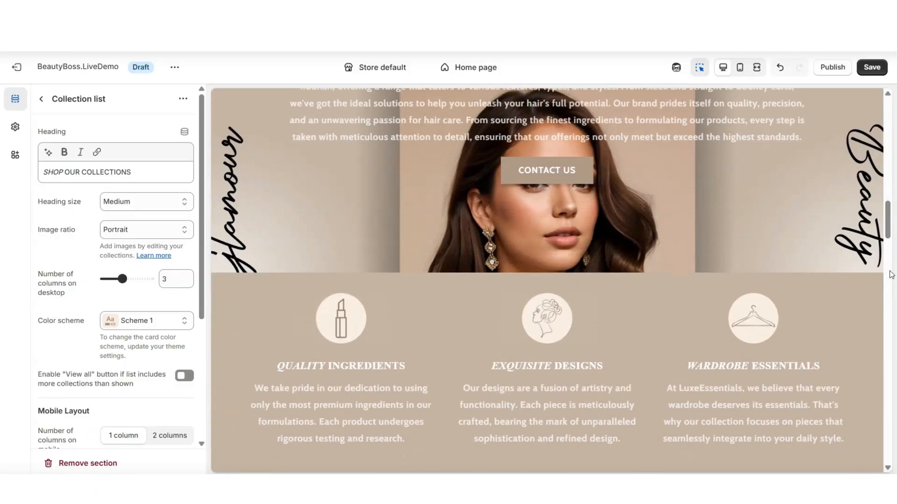
pyautogui.scroll(-2, 891, 275)
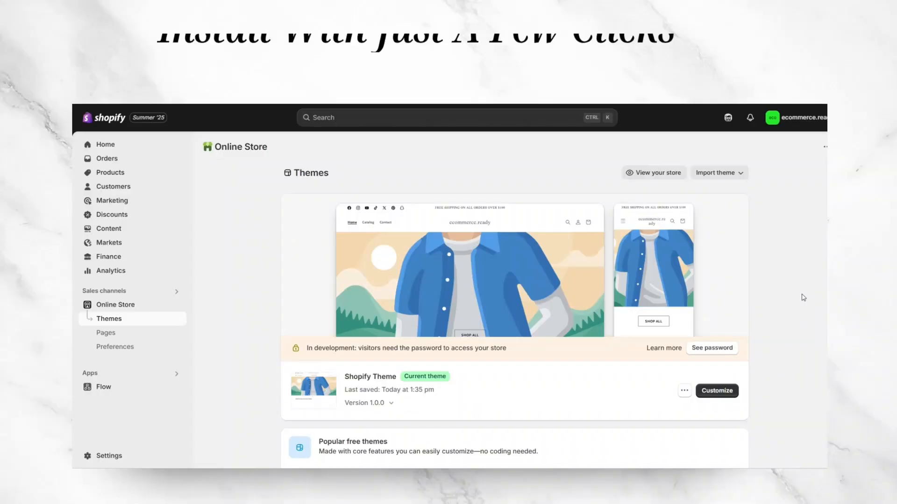
# Import a theme into the online store by uploading its zip file
pyautogui.click(719, 172)
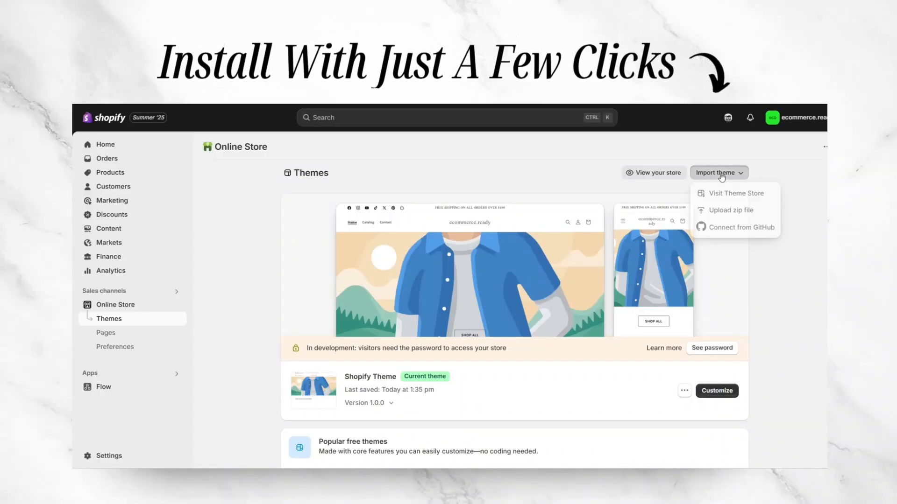
pyautogui.click(727, 212)
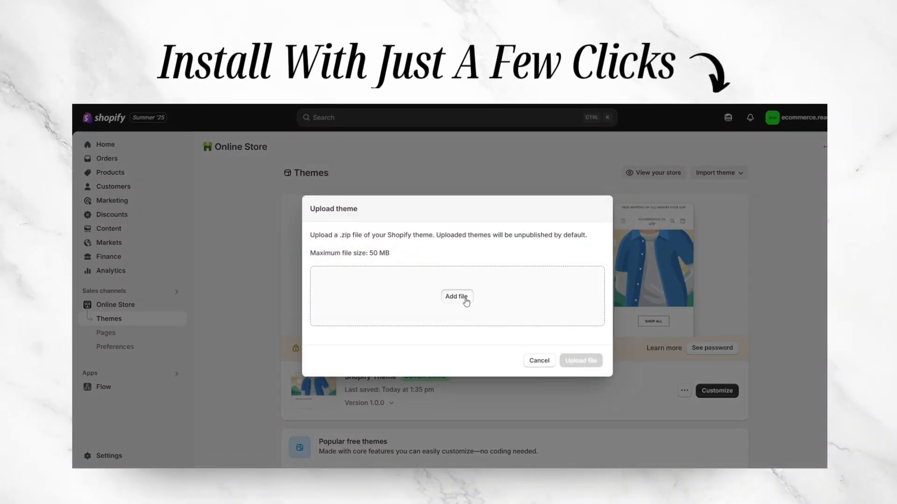
pyautogui.click(589, 362)
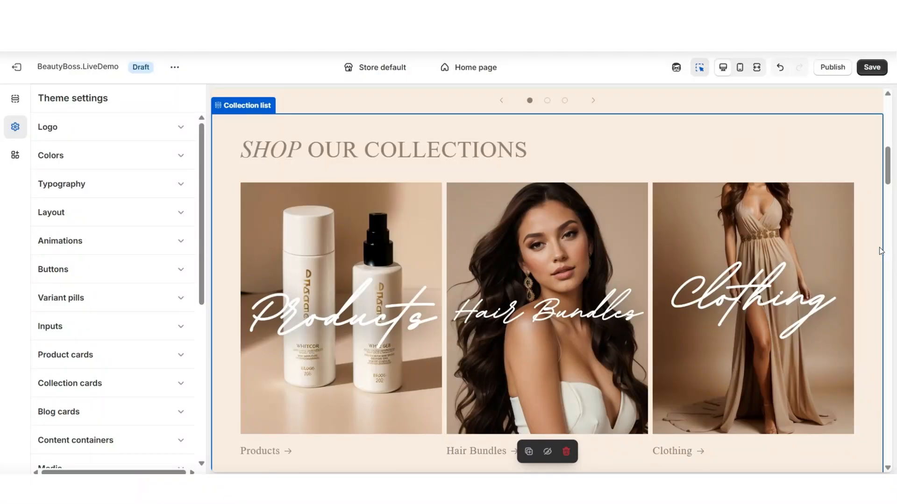
# Preview the collection list section in mobile view and set its number of columns on mobile to 2 columns
pyautogui.click(616, 146)
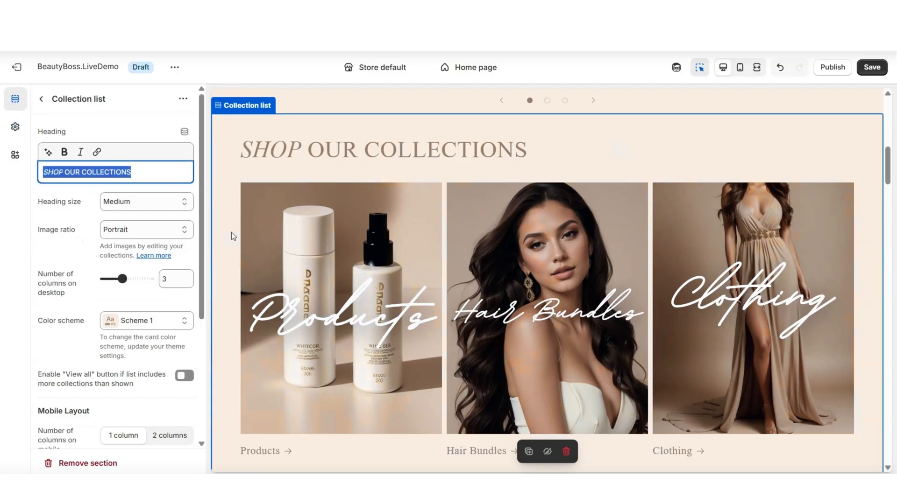
pyautogui.scroll(-4, 192, 255)
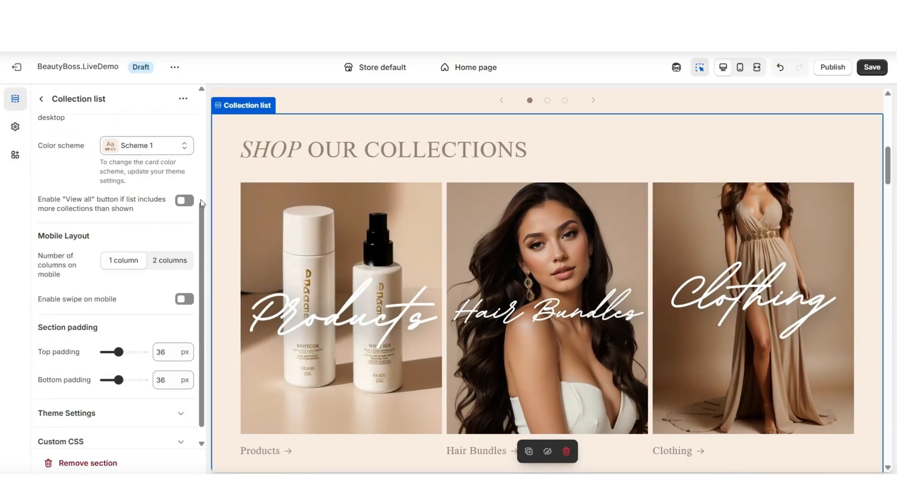
pyautogui.click(739, 69)
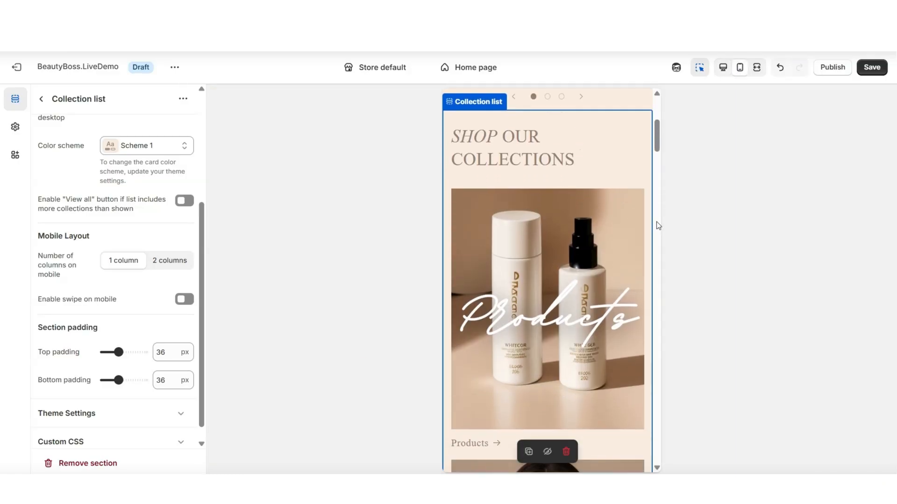
pyautogui.scroll(-4, 656, 222)
pyautogui.scroll(4, 657, 221)
pyautogui.scroll(-5, 657, 223)
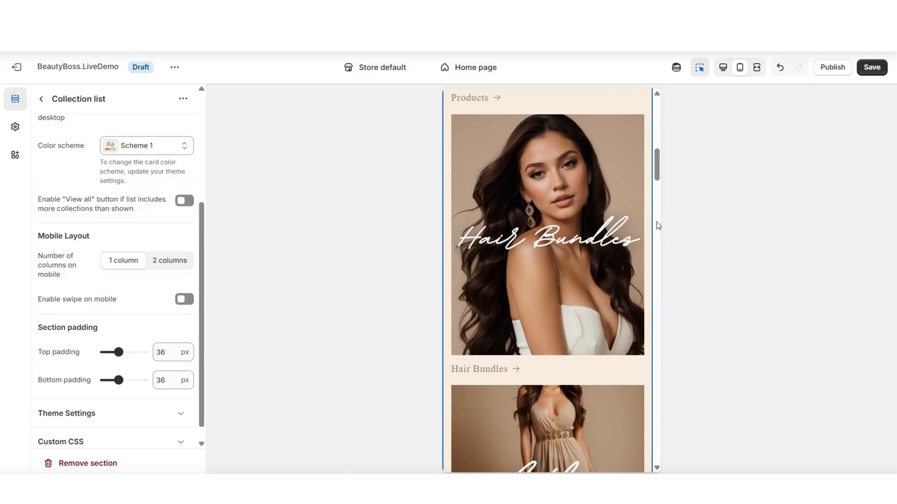
pyautogui.scroll(5, 656, 222)
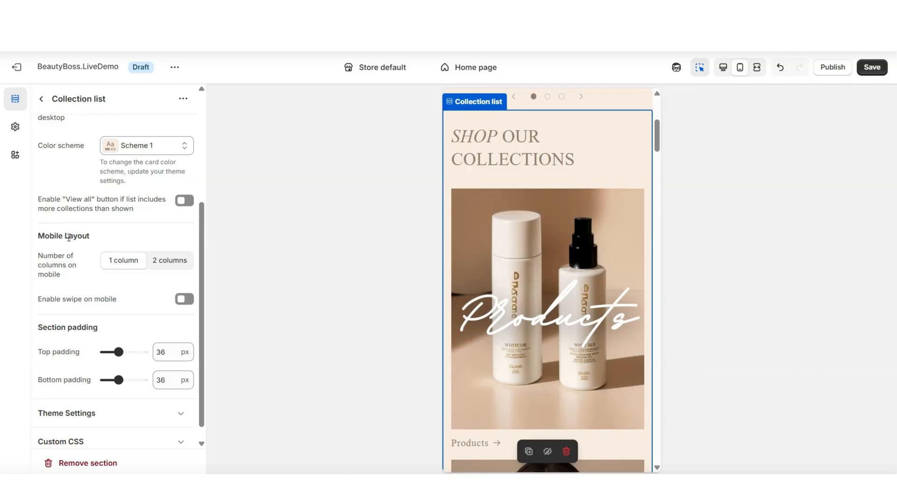
pyautogui.click(154, 264)
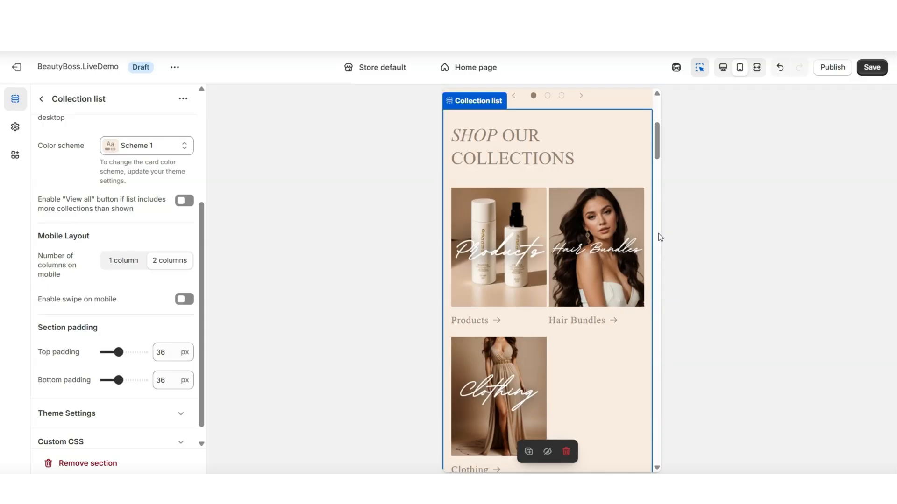
# Enable swipe on mobile for the collection list section and slide forward and back through its cards
pyautogui.scroll(-2, 658, 234)
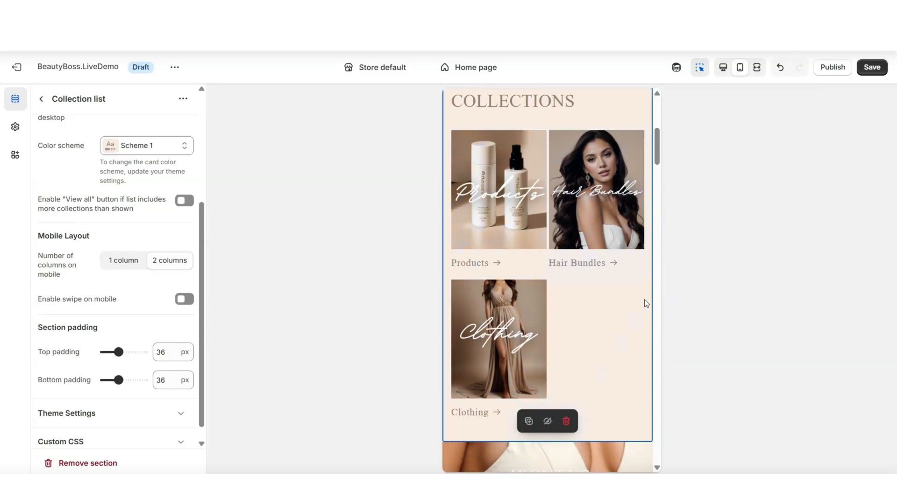
pyautogui.click(183, 299)
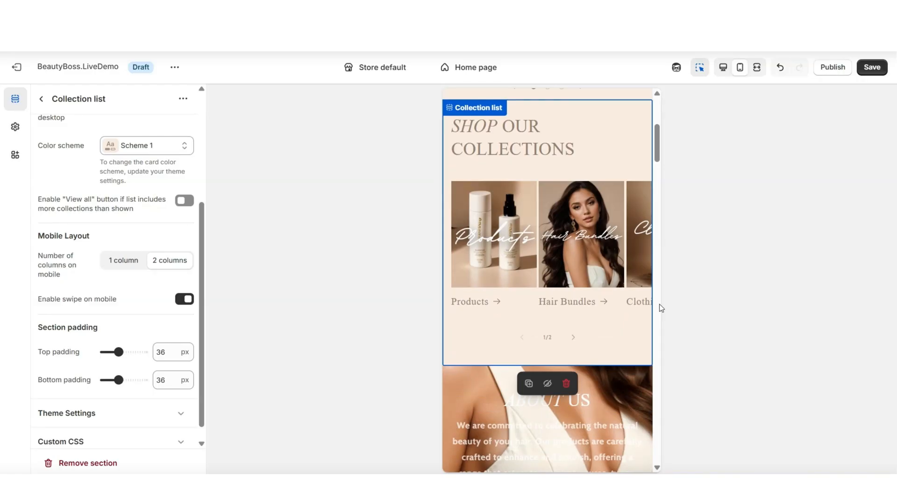
pyautogui.click(573, 337)
pyautogui.click(522, 337)
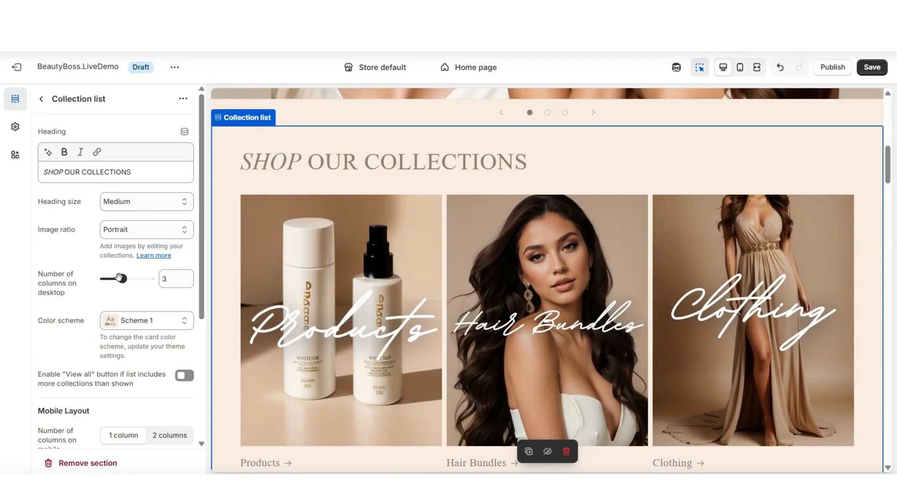
# Set the collection list to 5 columns on desktop and duplicate the Clothing card twice to fill the row
pyautogui.moveTo(131, 279); pyautogui.dragTo(140, 279)
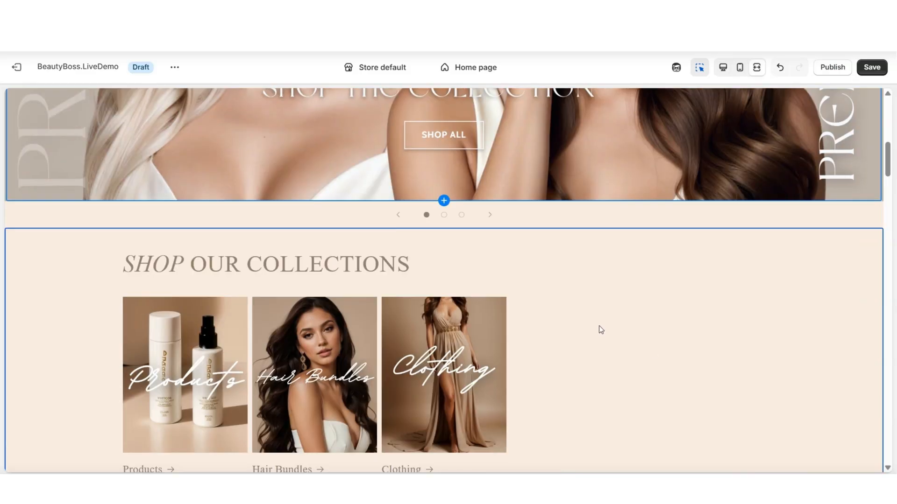
pyautogui.scroll(-1, 598, 325)
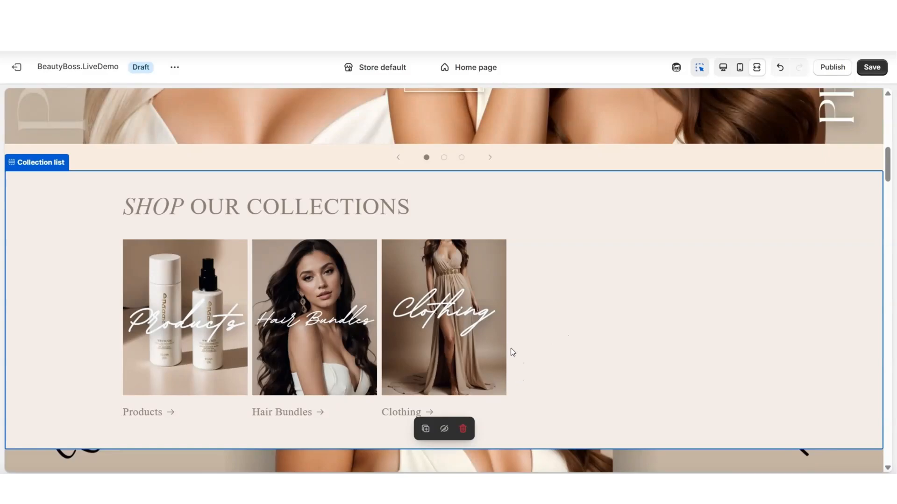
pyautogui.click(456, 304)
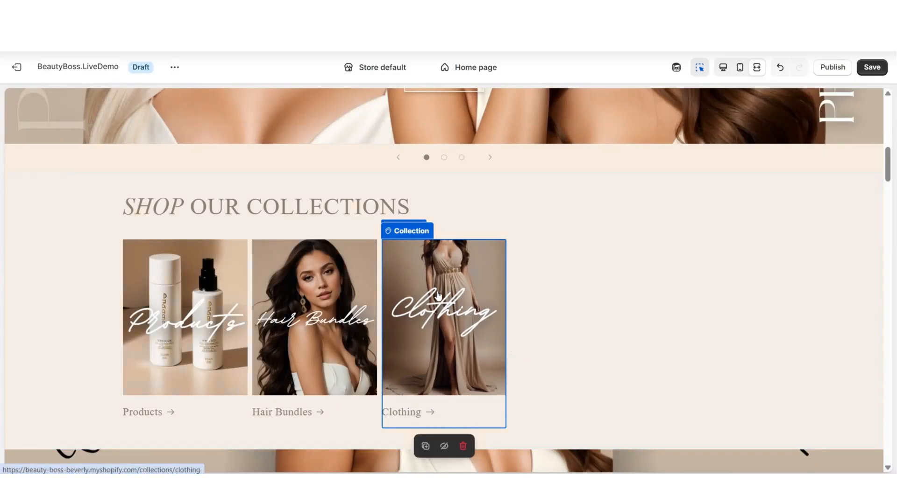
pyautogui.scroll(-1, 442, 354)
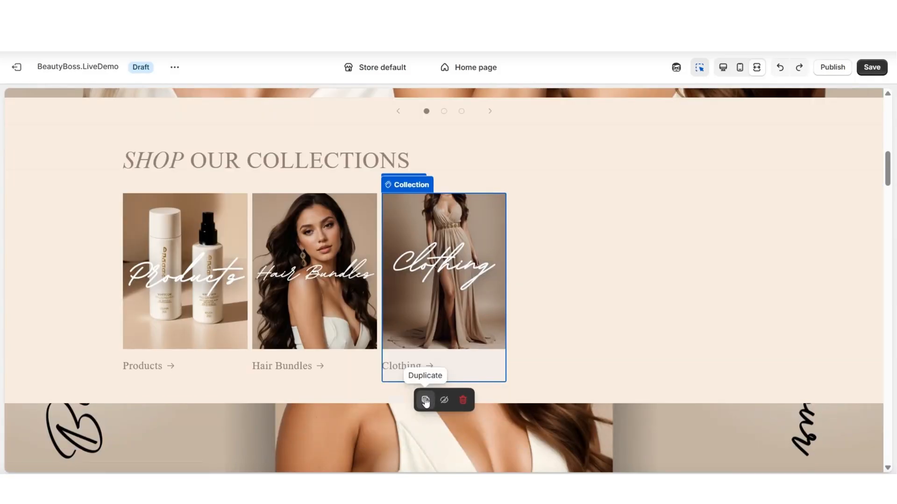
pyautogui.click(425, 401)
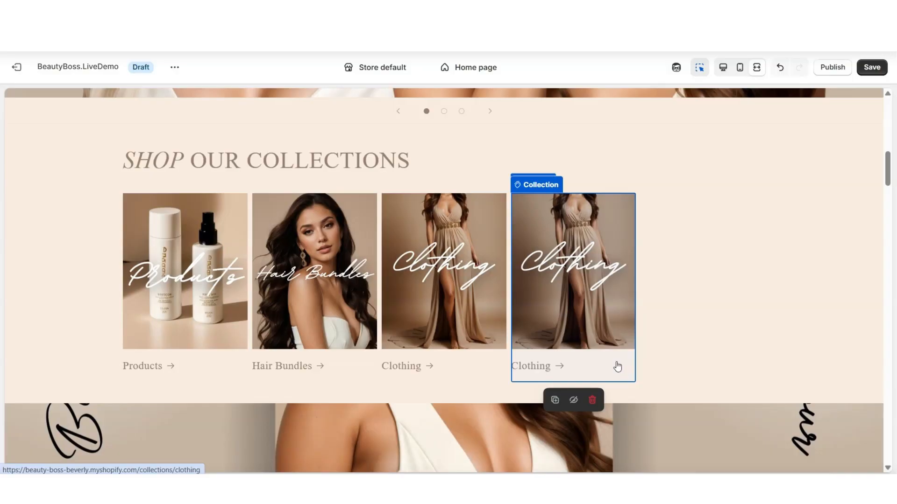
pyautogui.click(555, 400)
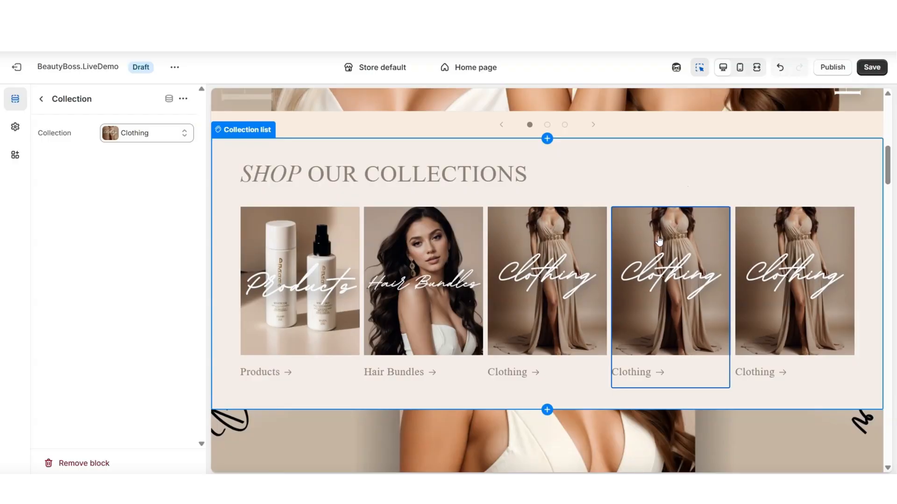
# Open the collection selection for the fourth card in the SHOP OUR COLLECTIONS section
pyautogui.click(134, 140)
pyautogui.click(134, 157)
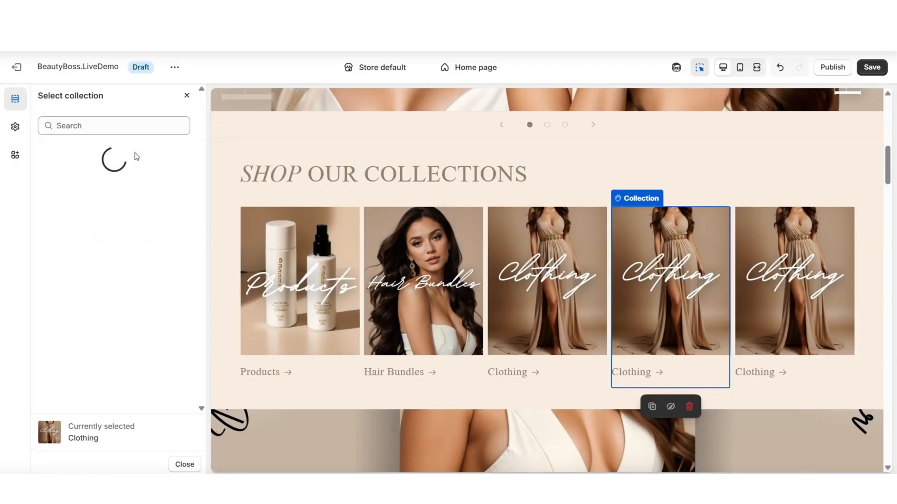
pyautogui.click(142, 152)
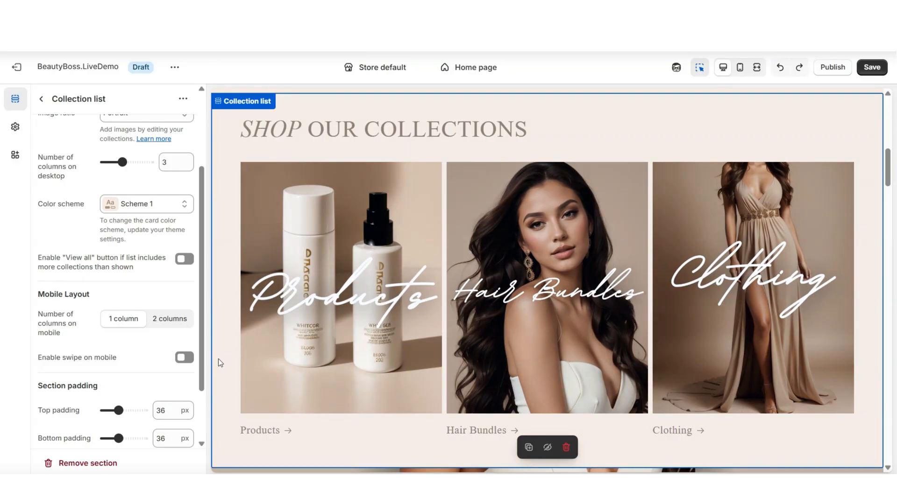
# Enable the "View all" button for the SHOP OUR COLLECTIONS section
pyautogui.scroll(-1, 218, 358)
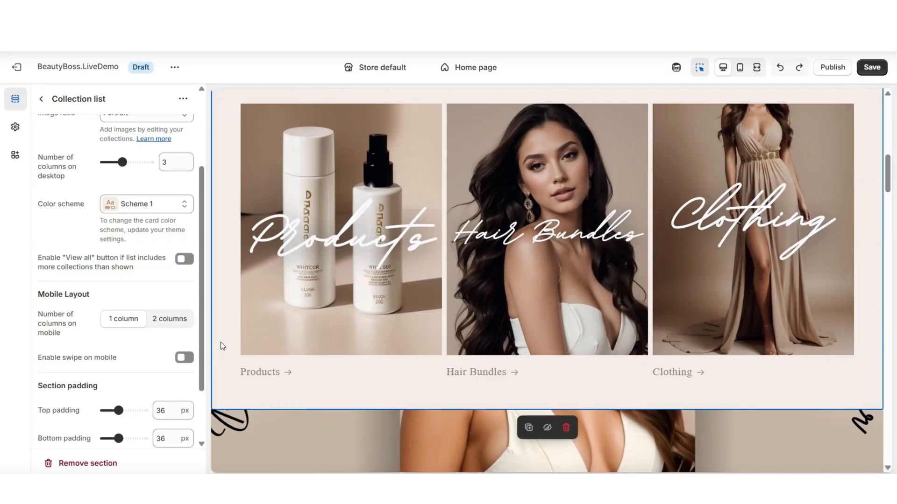
pyautogui.scroll(1, 223, 345)
pyautogui.click(183, 260)
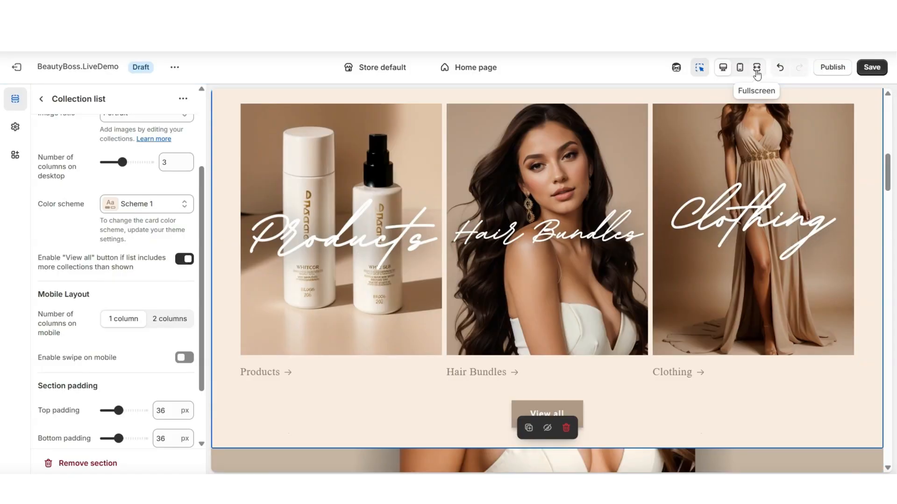
# Preview the Collections page that "View all" links to, and disable the "View all" option in the collection list section
pyautogui.click(757, 70)
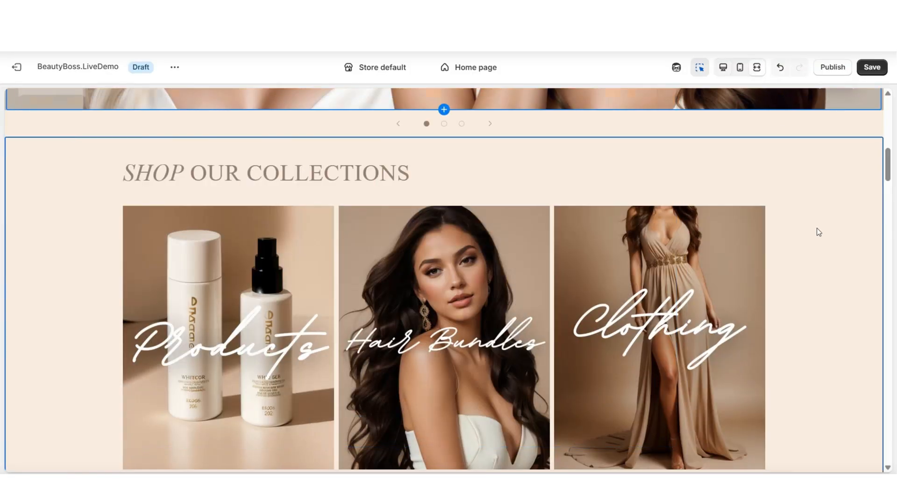
pyautogui.scroll(-3, 816, 228)
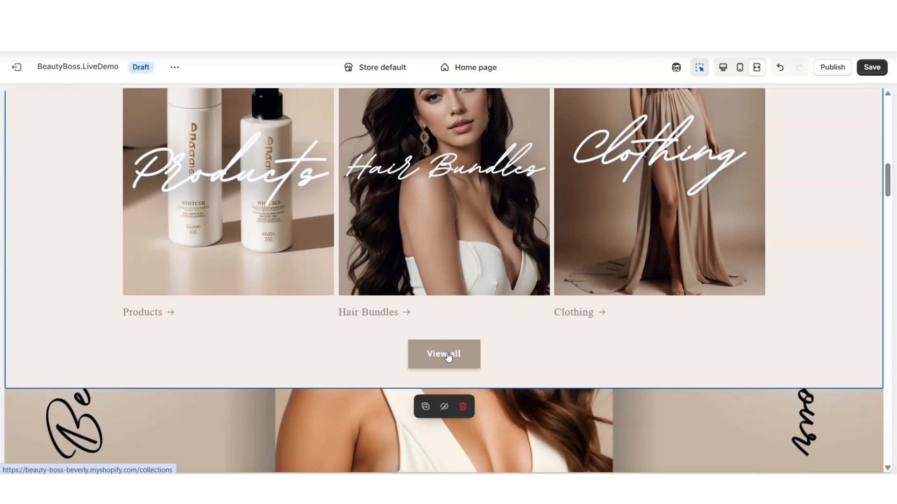
pyautogui.click(447, 355)
pyautogui.scroll(-1, 890, 176)
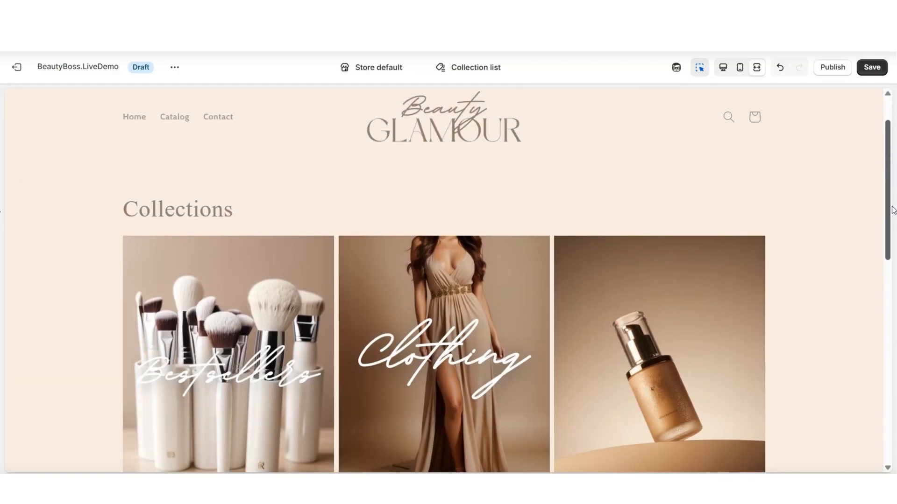
pyautogui.scroll(1, 893, 210)
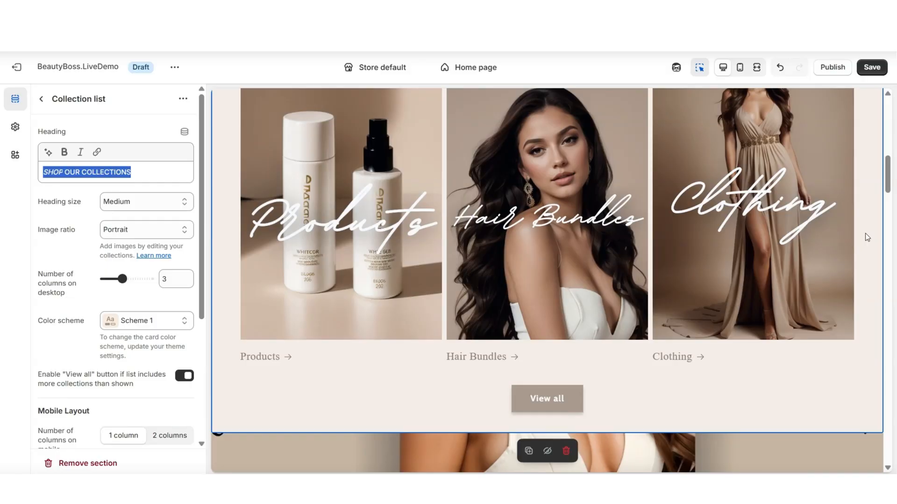
pyautogui.click(183, 376)
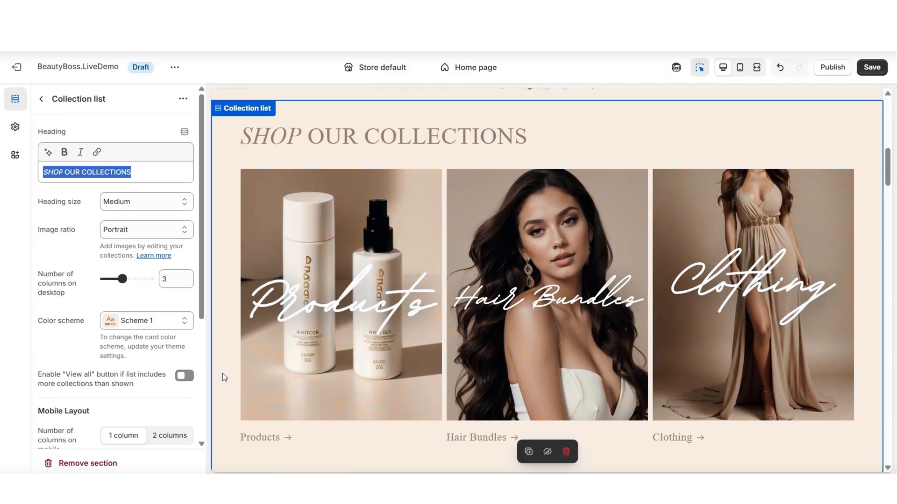
# Duplicate the SHOP OUR COLLECTIONS section and clear the copy's heading so both lists read as one
pyautogui.click(529, 453)
pyautogui.click(273, 136)
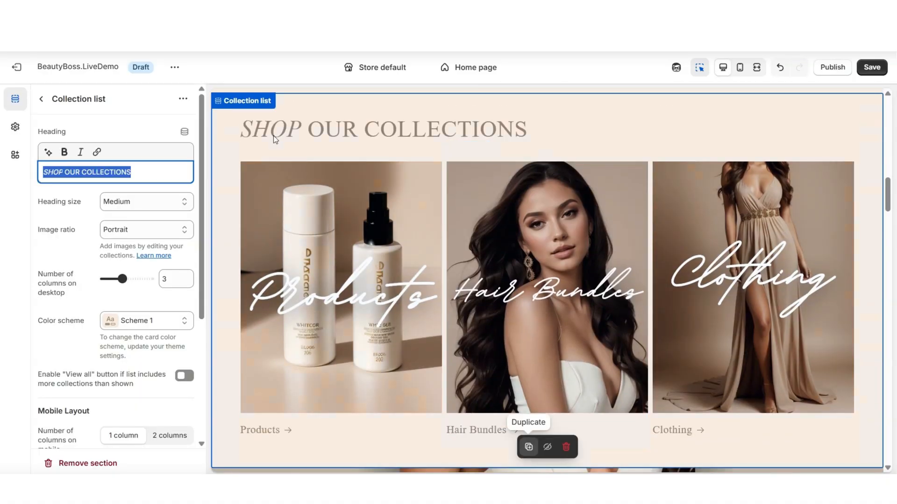
pyautogui.click(150, 173)
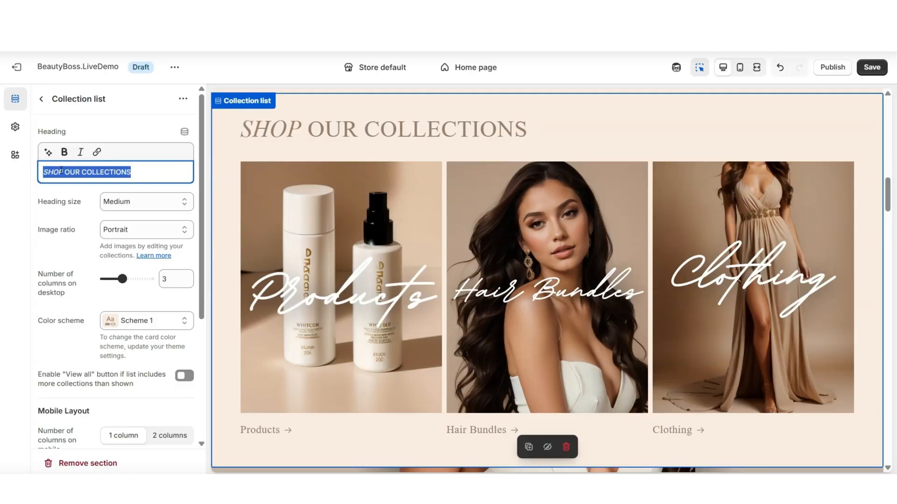
pyautogui.press('BackSpace')
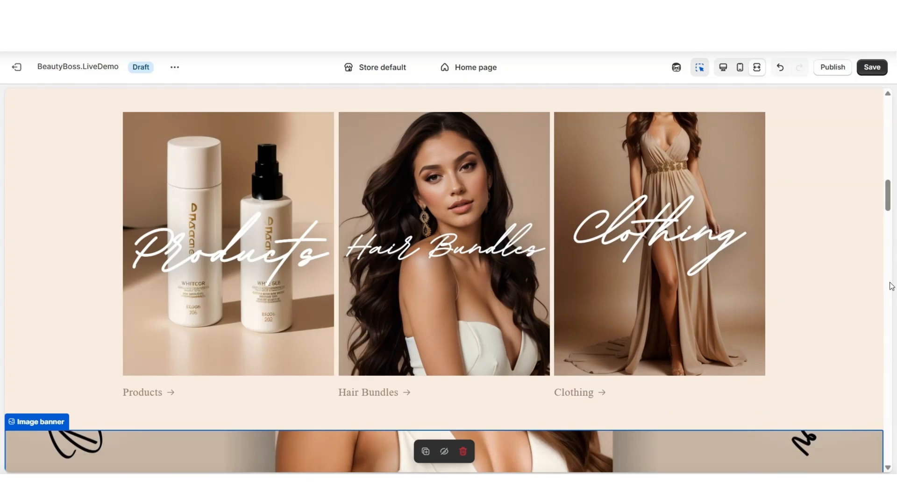
pyautogui.scroll(10, 890, 283)
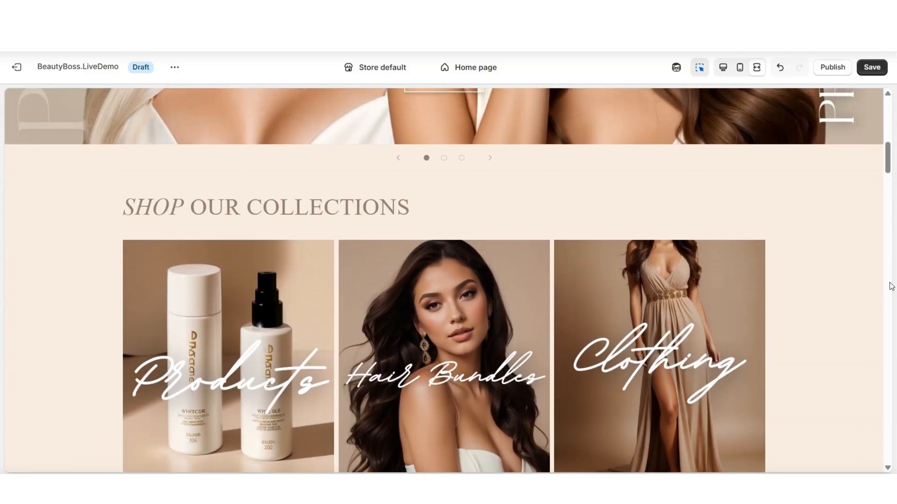
pyautogui.scroll(-8, 890, 286)
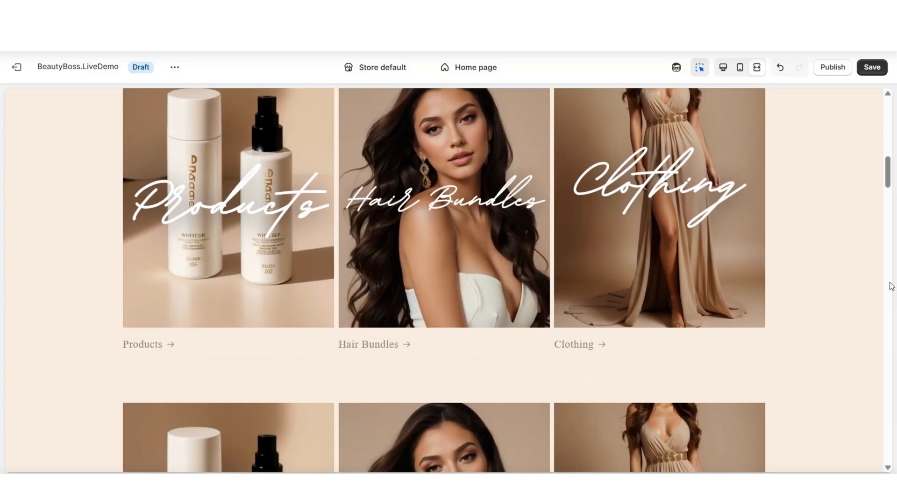
pyautogui.scroll(-3, 891, 285)
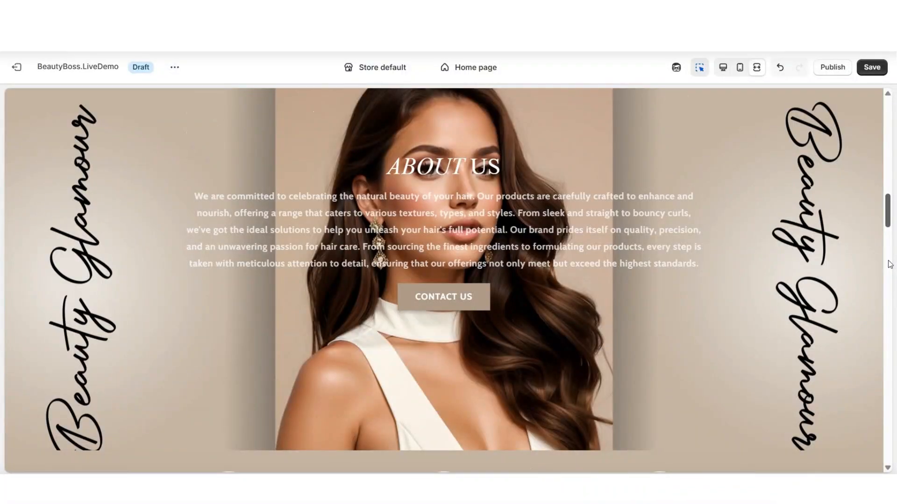
# Examine the home page sections below the collection lists, especially SHOP BESTSELLERS and CUSTOMER FEEDBACK
pyautogui.scroll(-5, 890, 265)
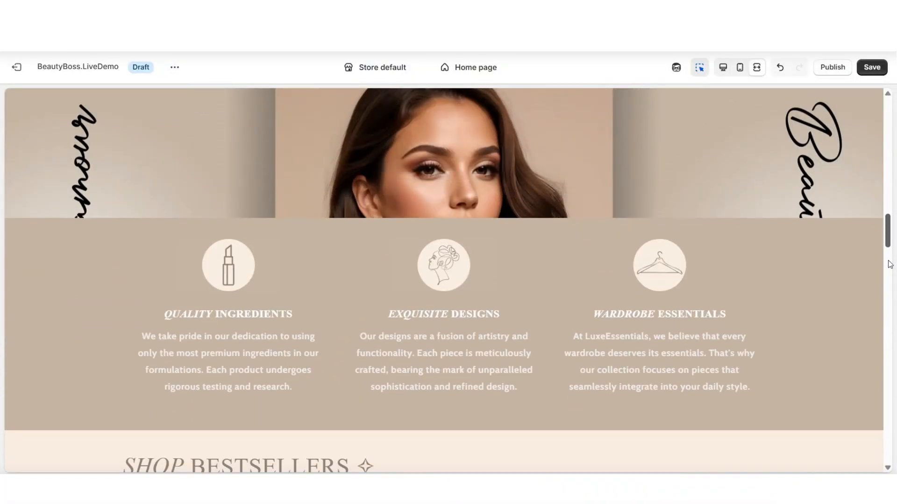
pyautogui.scroll(-3, 890, 264)
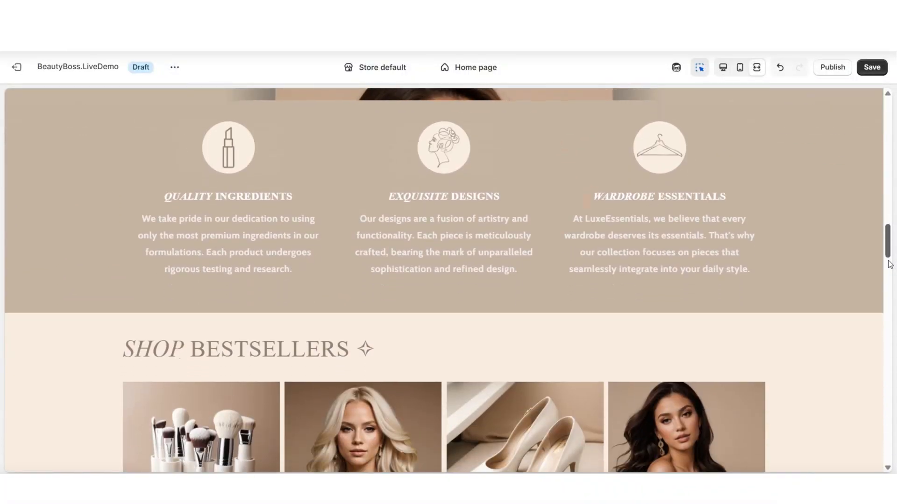
pyautogui.scroll(-3, 890, 264)
pyautogui.scroll(-2, 890, 264)
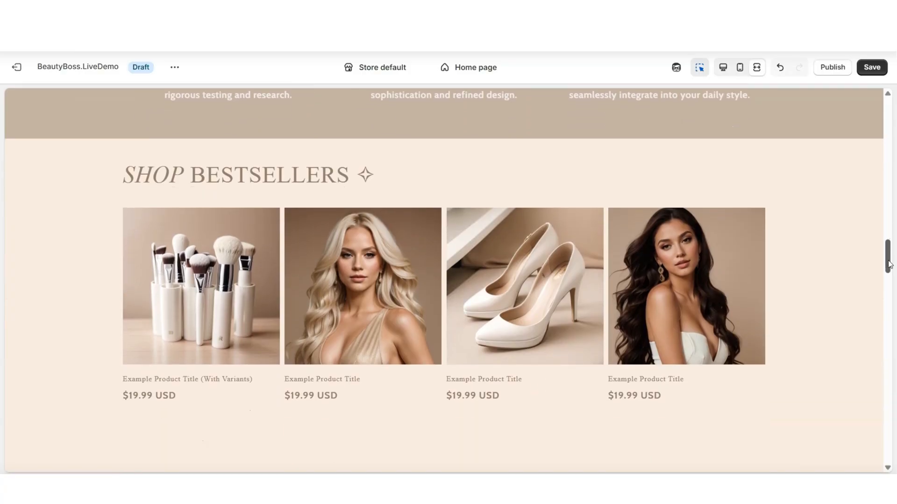
pyautogui.scroll(-3, 890, 264)
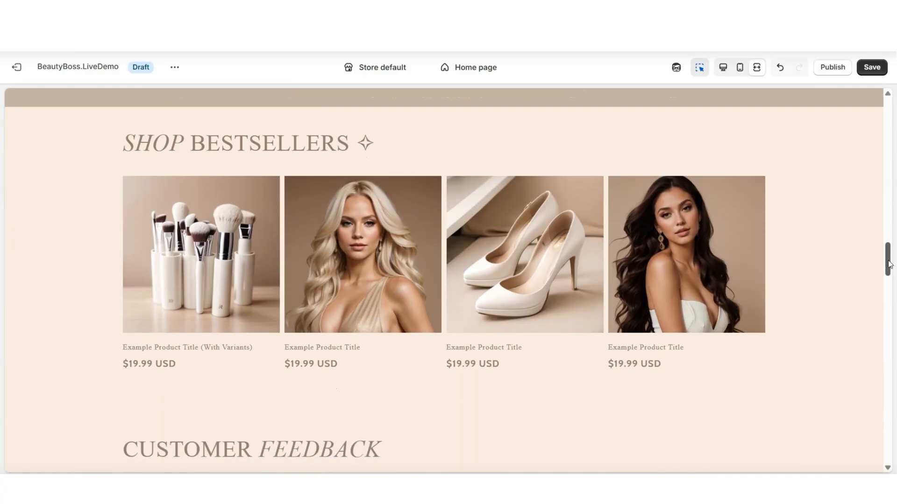
pyautogui.scroll(4, 890, 265)
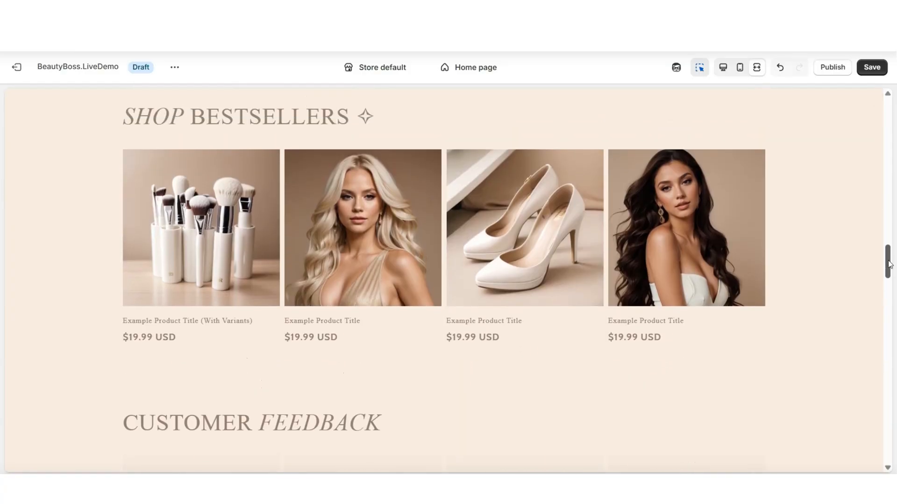
pyautogui.scroll(-3, 890, 264)
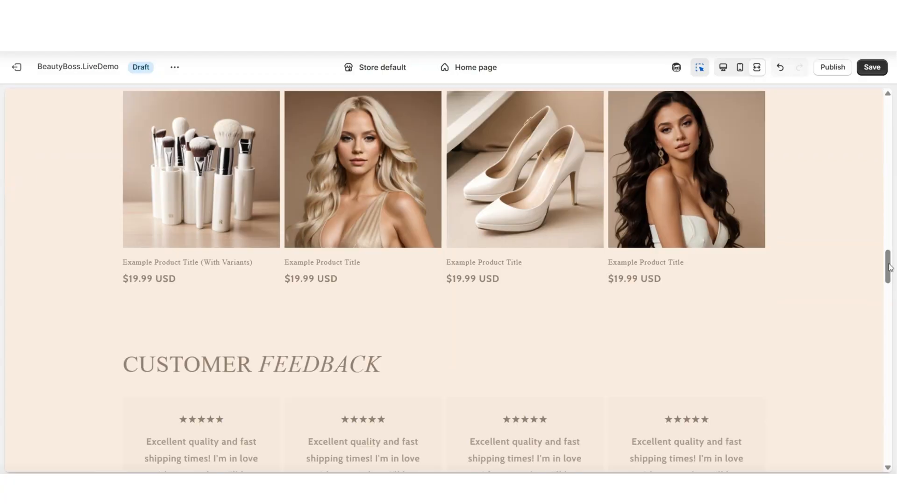
pyautogui.scroll(2, 890, 267)
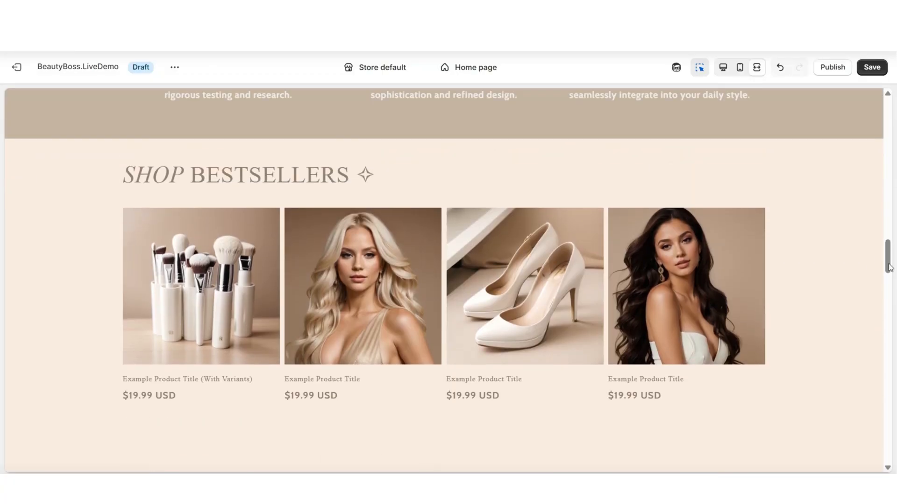
pyautogui.scroll(1, 890, 265)
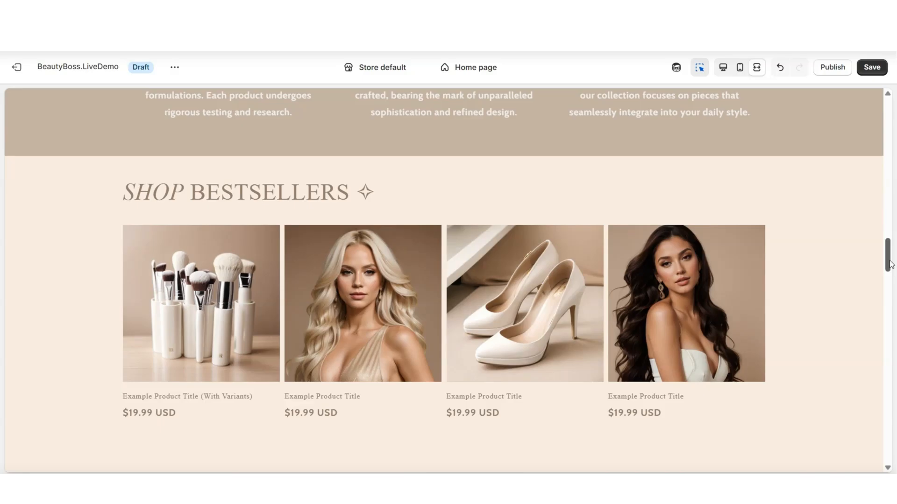
pyautogui.scroll(5, 890, 265)
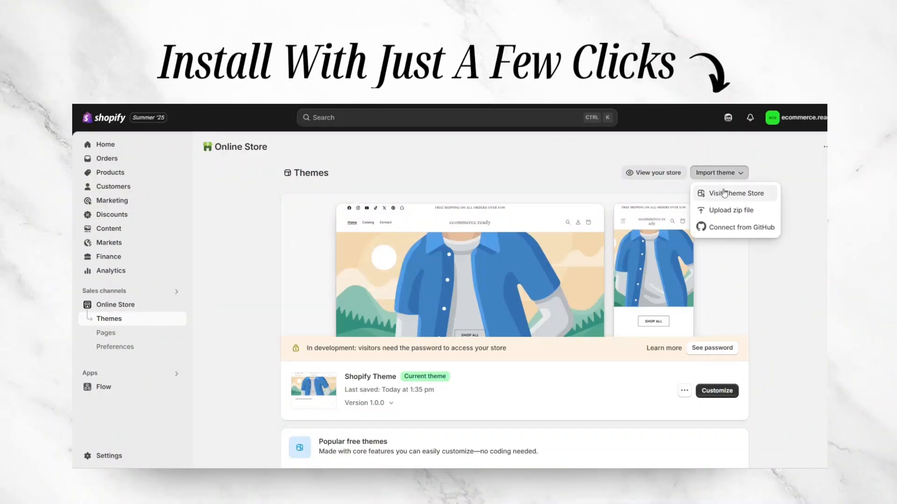
# Import a theme into the online store from the zip file ShopifyTheme.zip.zip
pyautogui.click(727, 210)
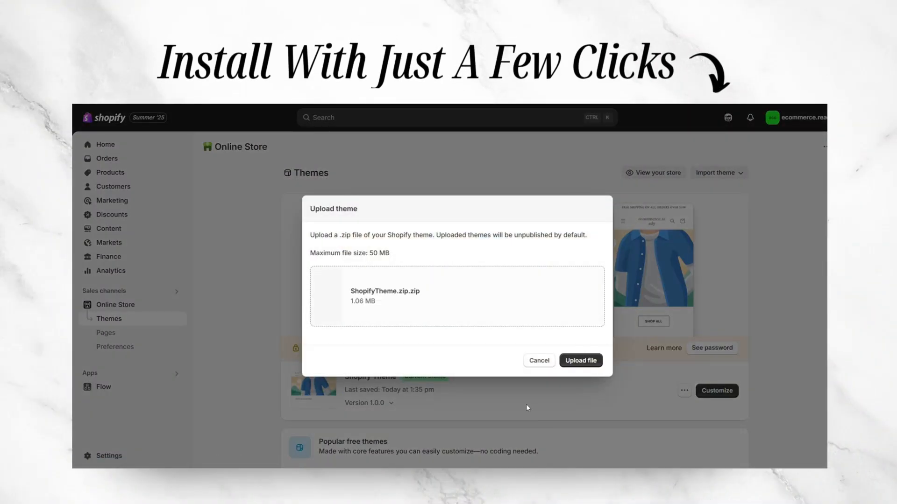